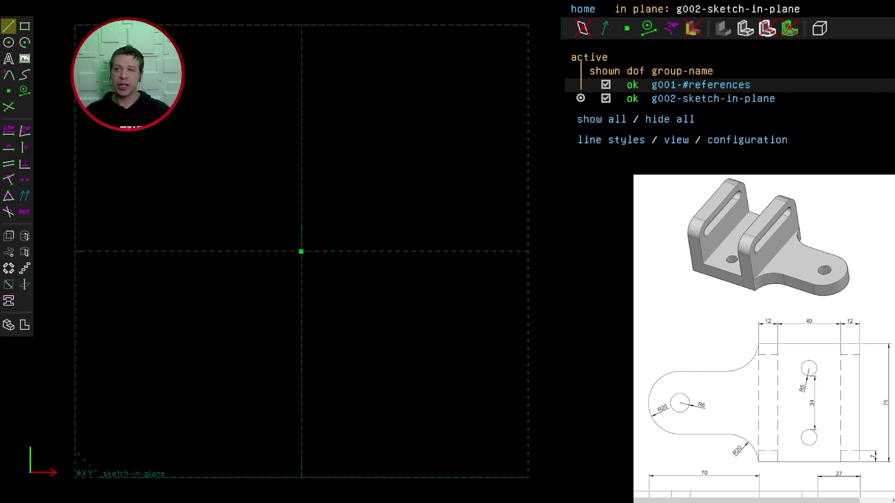
Draw a horizontal line about 45 mm long above the origin.
key(s)
click(268, 201)
click(381, 201)
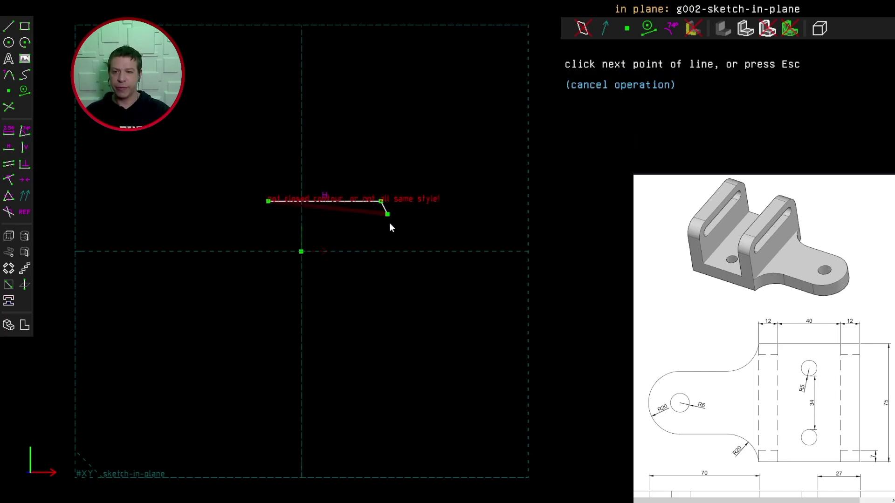
key(Escape)
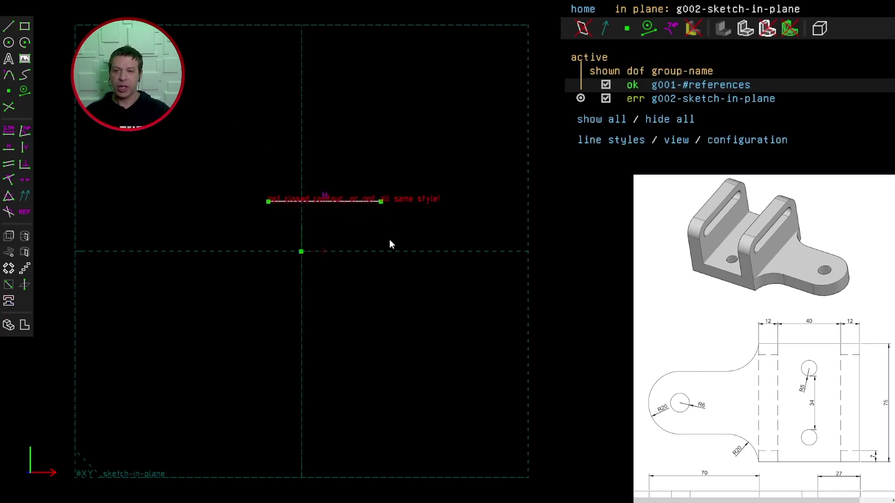
Constrain the horizontal line's length to 64 mm and place the dimension above the line.
click(329, 203)
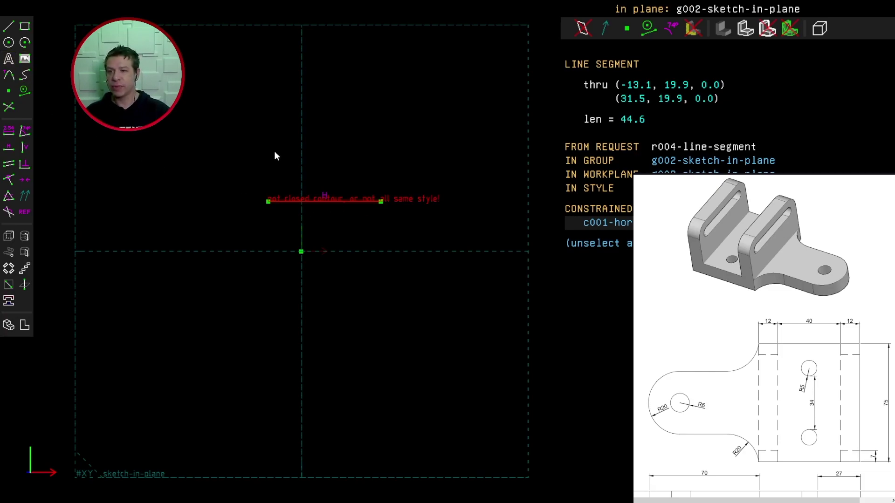
click(9, 134)
text(64)
key(Return)
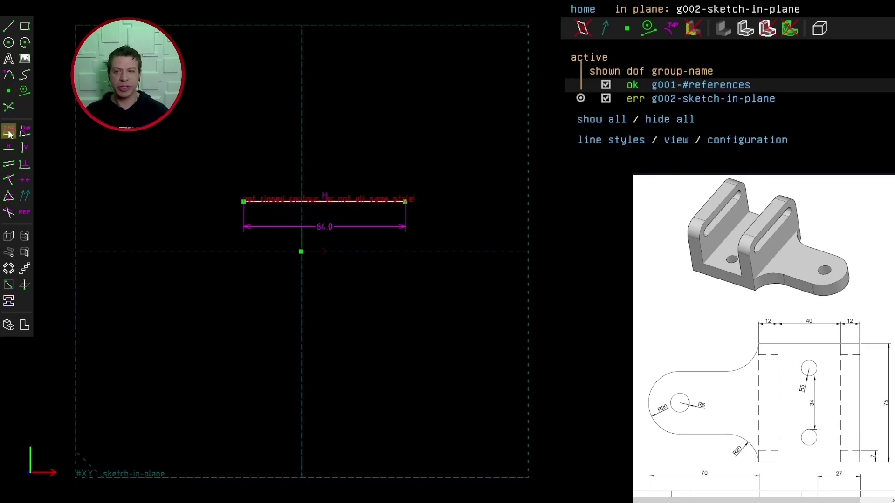
drag(326, 225, 342, 186)
Draw a vertical edge about 66 mm long down from the line's right end, followed by a horizontal bottom edge running back left.
key(s)
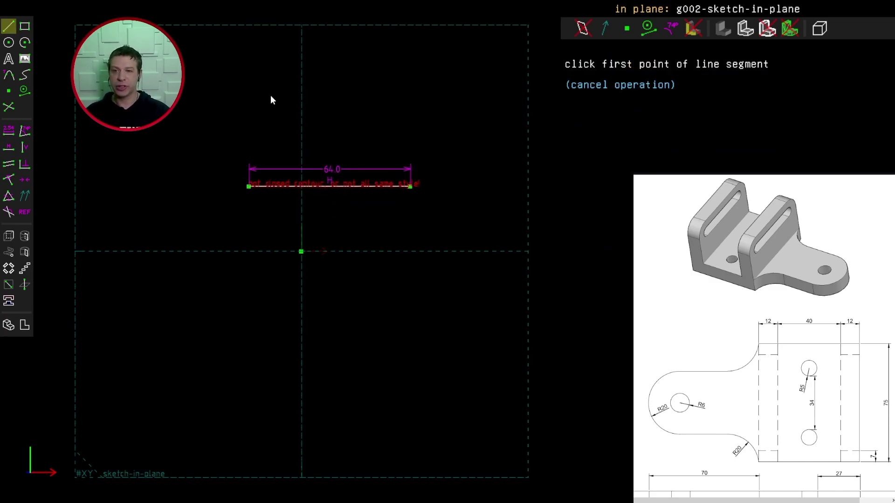
click(410, 187)
click(410, 353)
click(247, 352)
key(Escape)
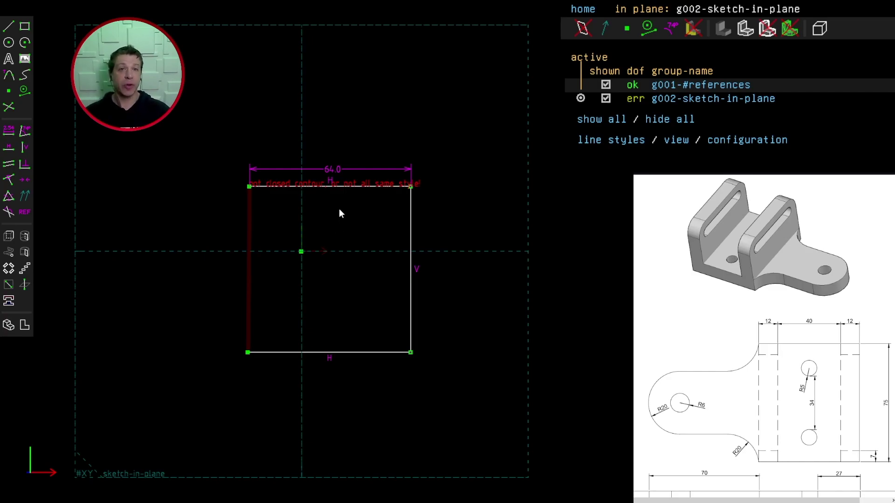
Constrain the right vertical edge's length to 75 mm and place the dimension outside the profile.
click(410, 232)
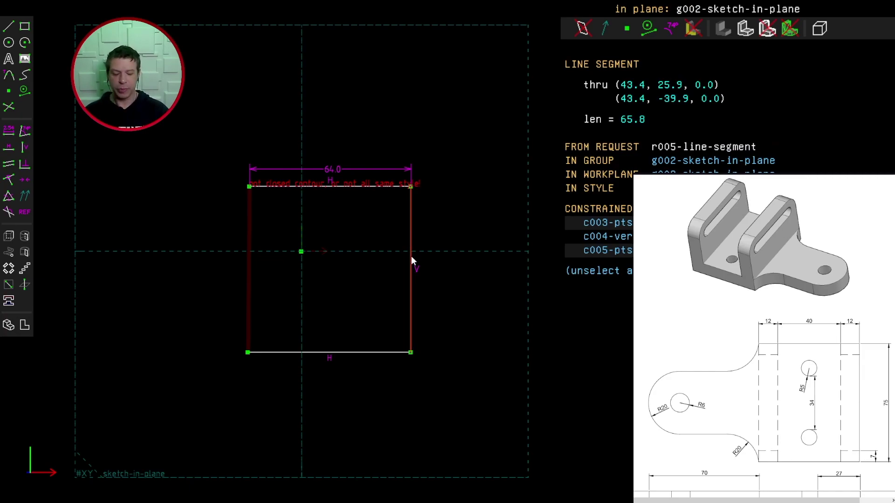
key(d)
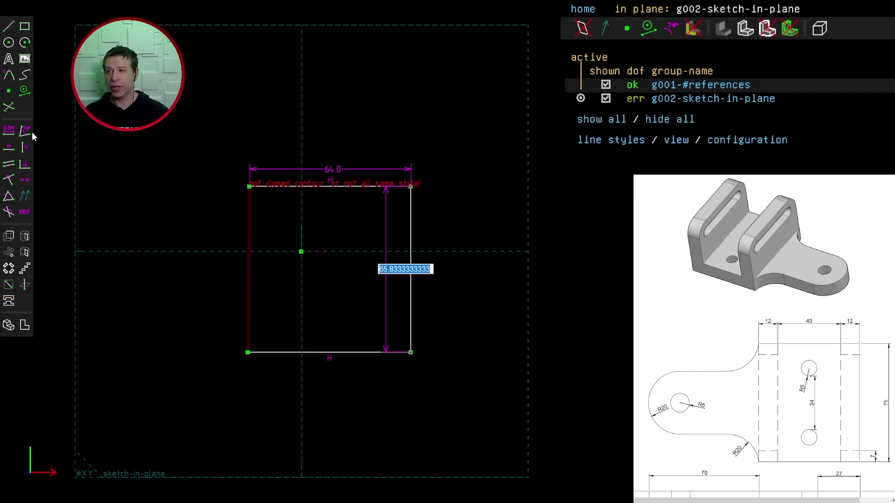
text(75)
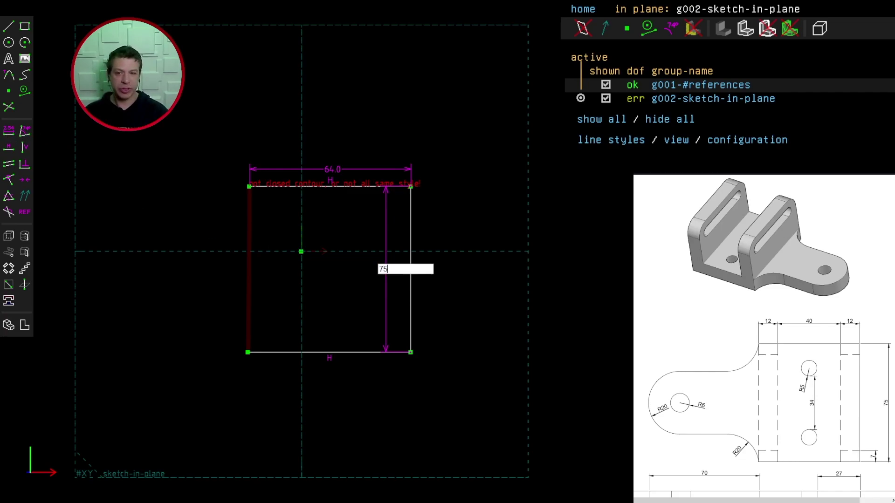
key(Return)
drag(387, 271, 436, 274)
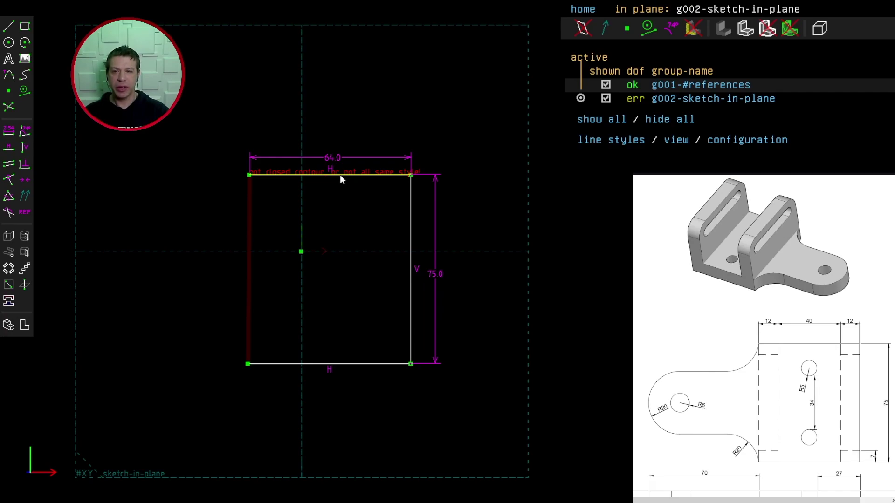
Constrain the top and bottom horizontal edges to equal length.
click(340, 175)
click(331, 363)
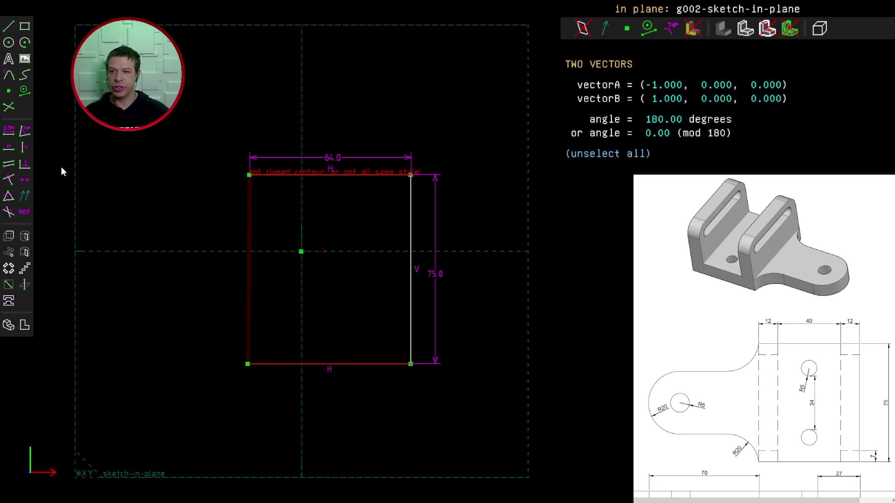
click(8, 197)
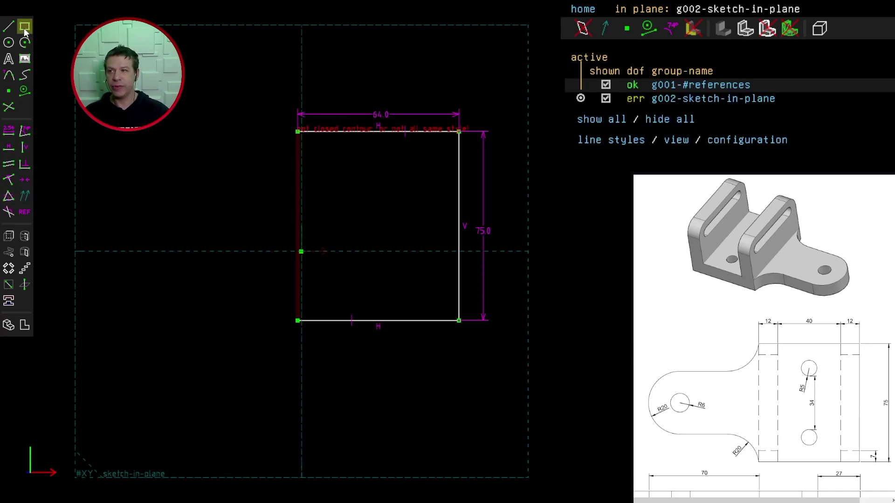
Draw an arc from the profile's bottom-left corner and reshape it into roughly a quarter circle curving up and left.
click(24, 42)
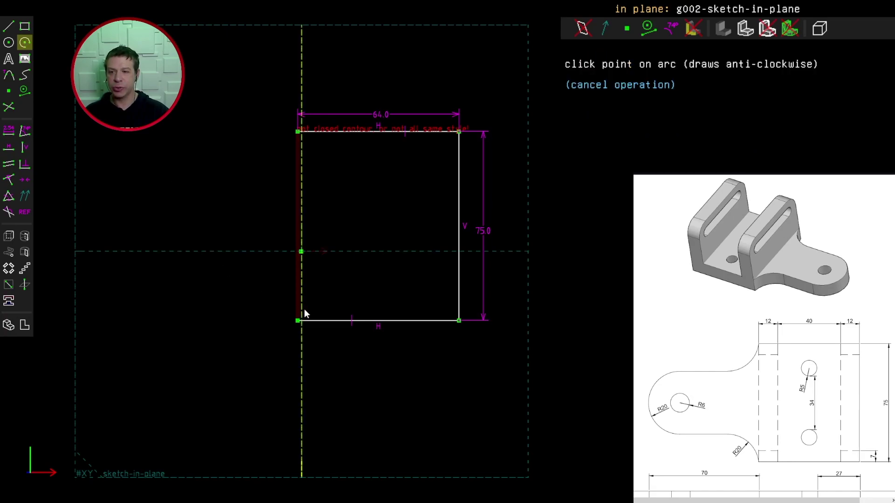
click(296, 320)
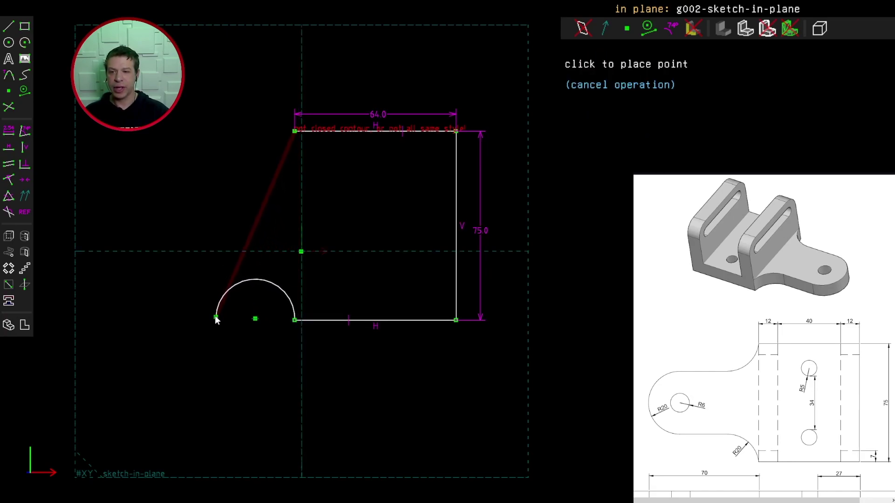
click(212, 311)
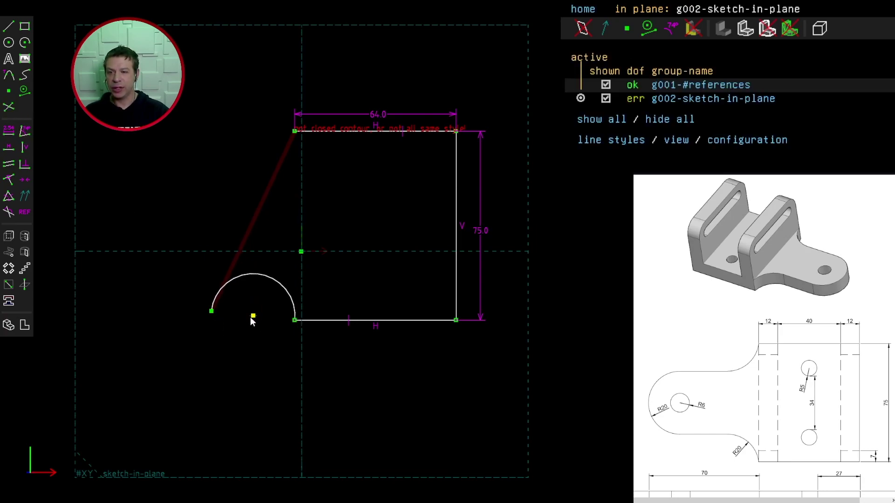
drag(211, 312, 250, 271)
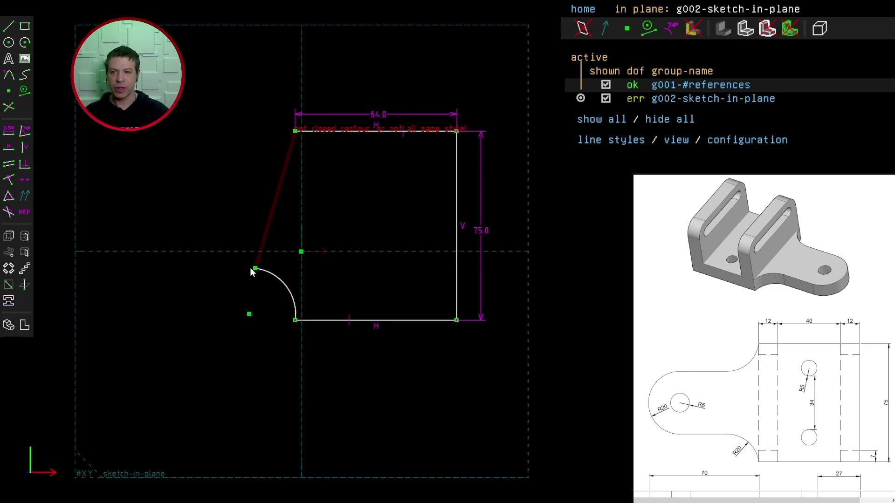
Draw an arc from the profile's top-left corner and reshape it into a concave curve mirroring the lower arc.
click(24, 43)
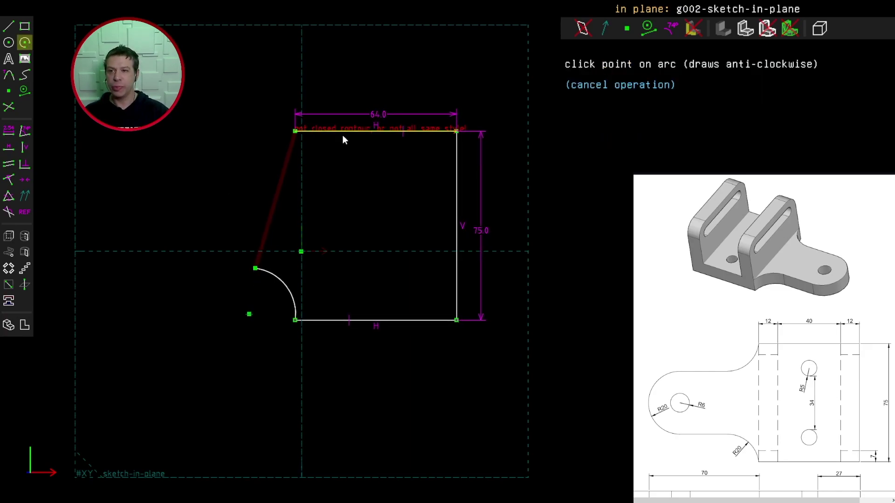
click(295, 132)
click(264, 181)
click(264, 181)
drag(265, 181, 265, 189)
mouse_move(255, 146)
mouse_down()
mouse_move(239, 133)
mouse_move(253, 122)
mouse_up()
Constrain the lower arc's diameter to 40 mm.
click(272, 274)
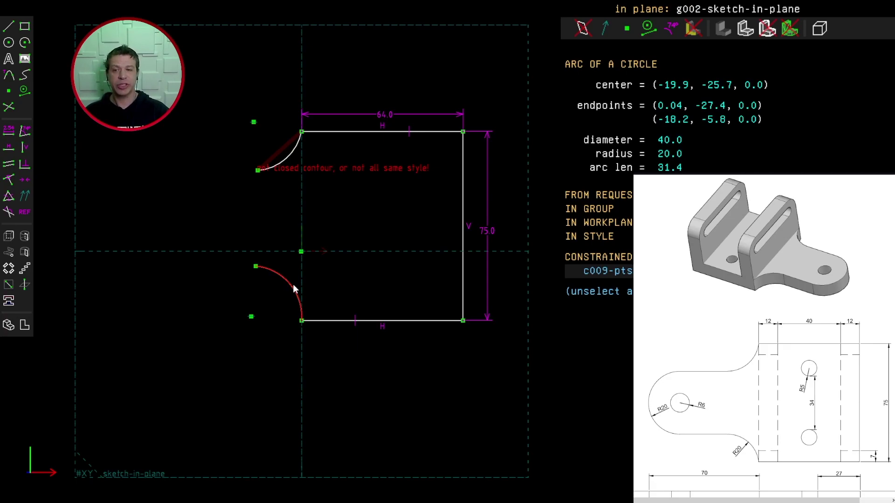
click(6, 132)
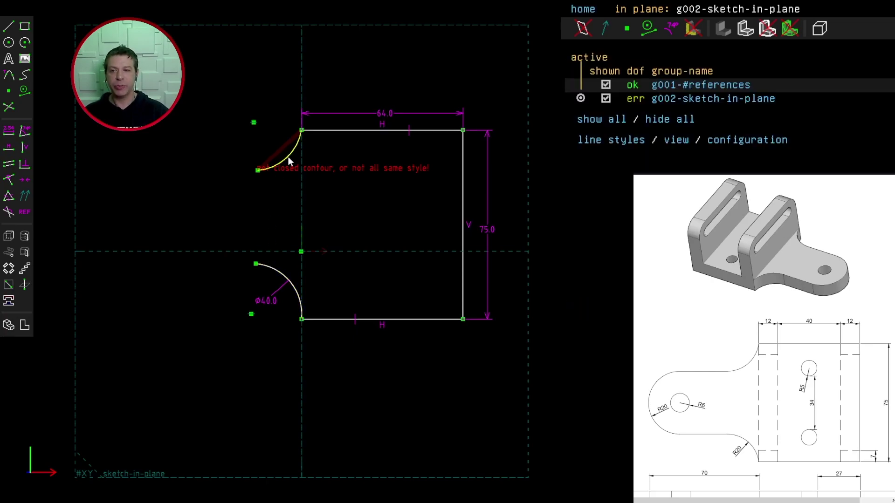
click(280, 289)
click(268, 281)
click(240, 292)
Constrain the lower and upper arcs to equal radius.
click(270, 269)
click(285, 157)
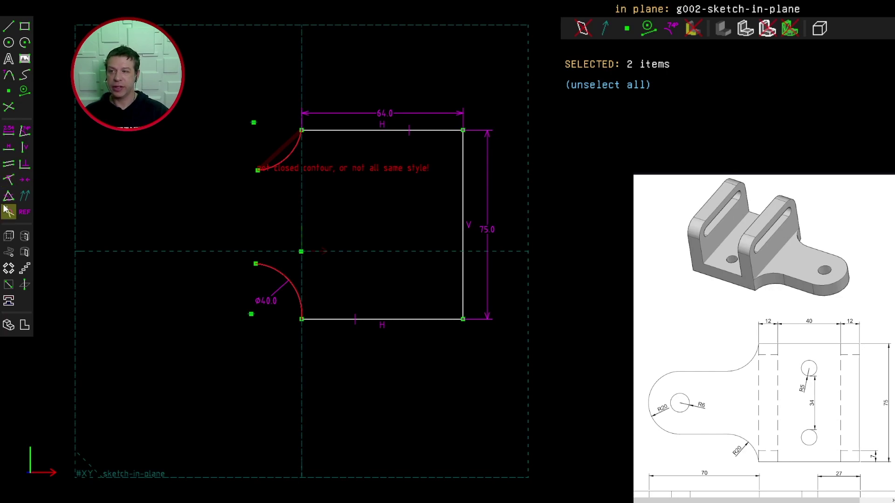
click(9, 197)
Draw a nearly horizontal line leftward from the upper arc's free end.
key(s)
scroll(208, 84, up, 1)
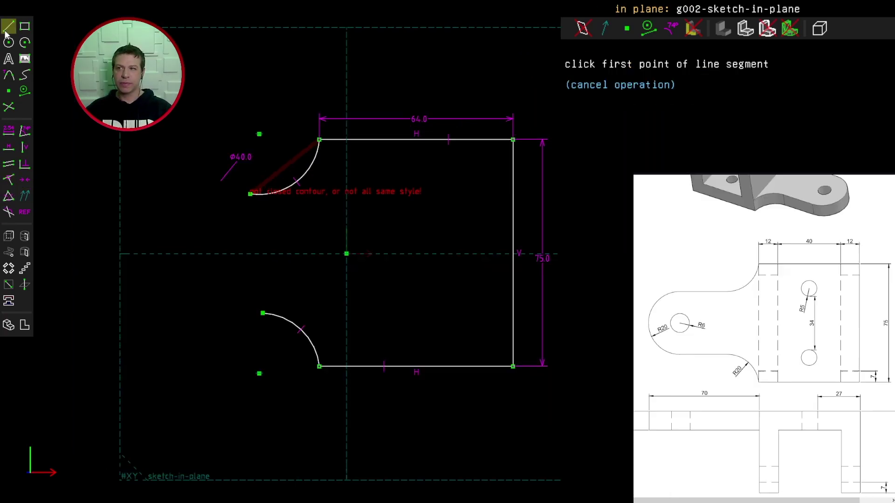
click(248, 195)
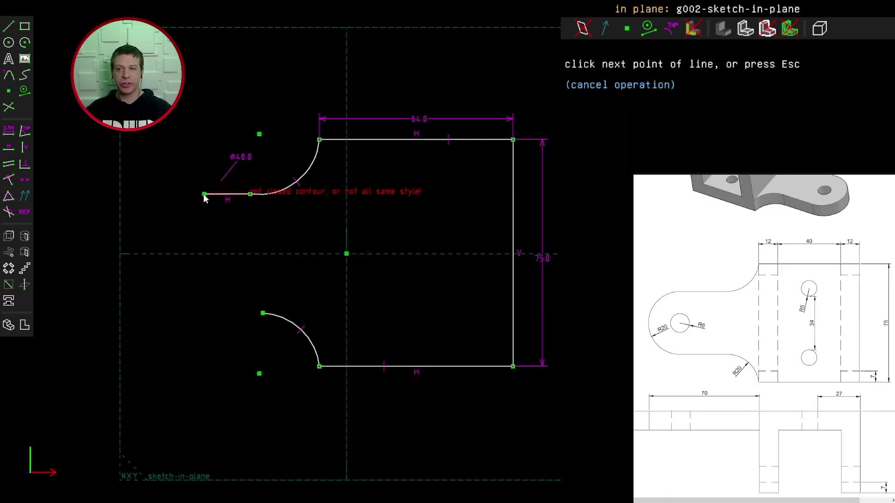
click(185, 191)
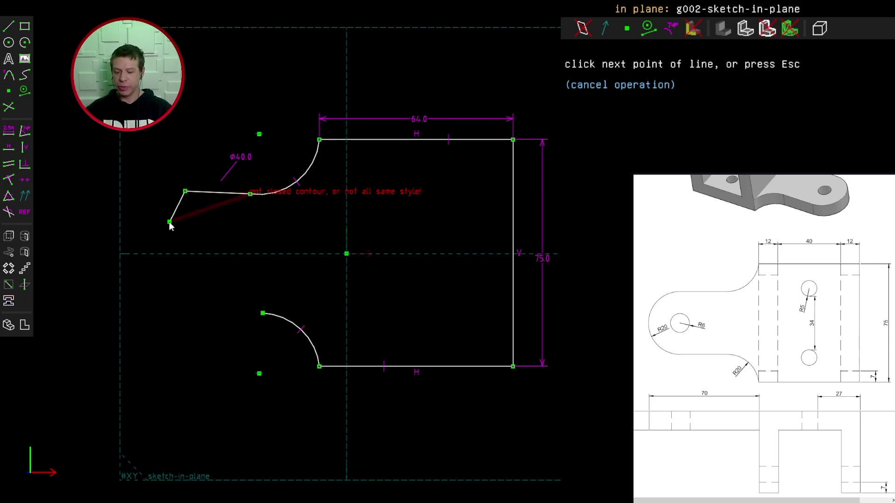
key(Escape)
Draw a horizontal line leftward from the lower arc's free end.
key(s)
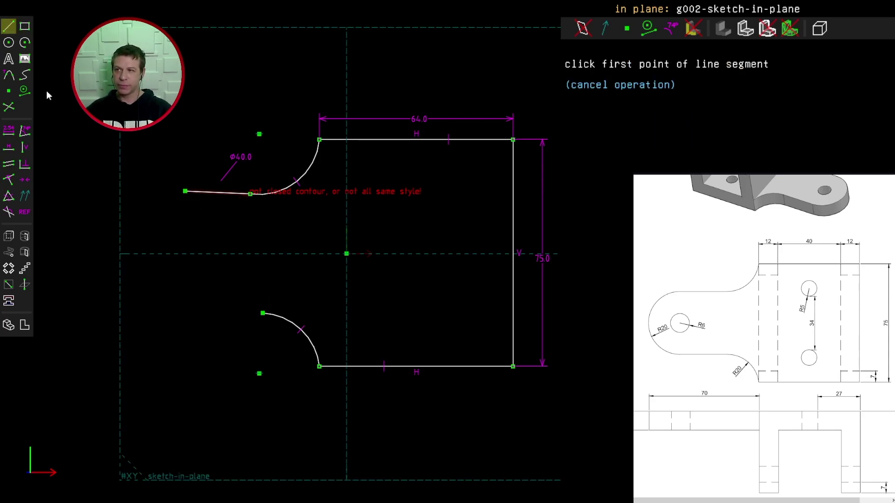
click(263, 313)
key(Escape)
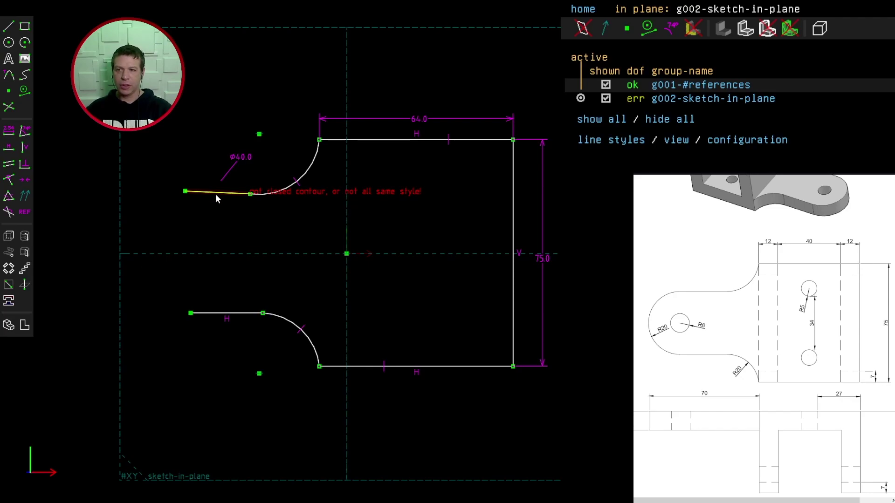
Constrain the line at the upper arc to be horizontal and equal in length to the line at the lower arc.
click(215, 192)
click(9, 148)
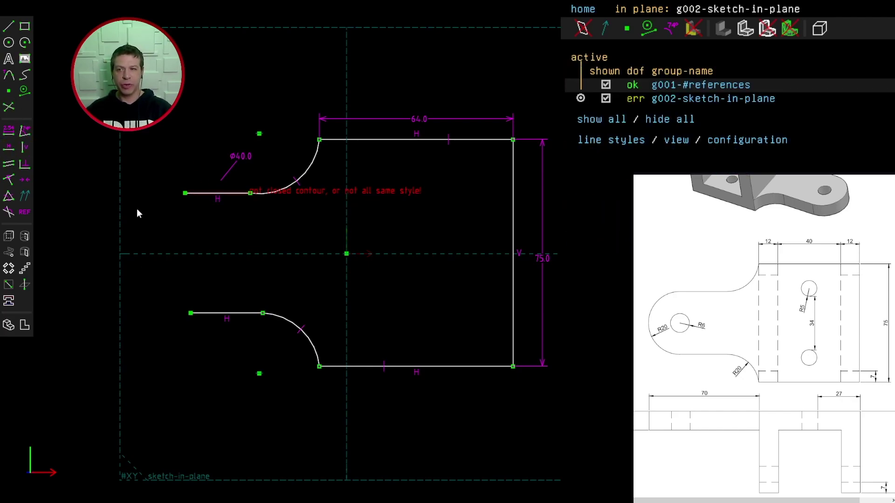
click(199, 193)
click(209, 312)
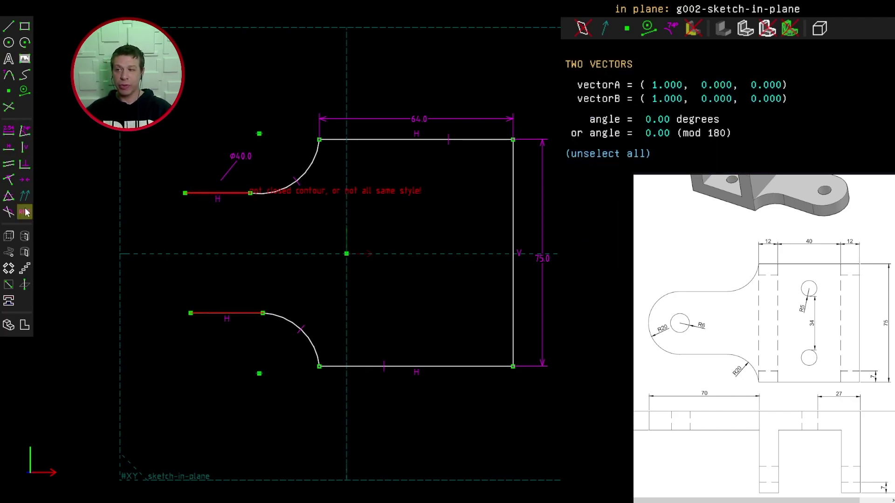
click(8, 196)
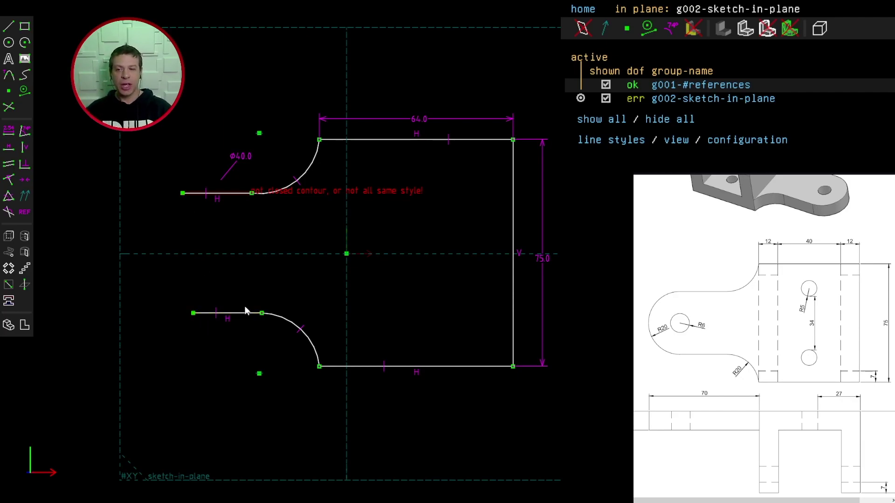
mouse_move(258, 314)
mouse_down()
mouse_move(277, 309)
mouse_move(259, 306)
mouse_move(249, 318)
mouse_move(258, 312)
mouse_up()
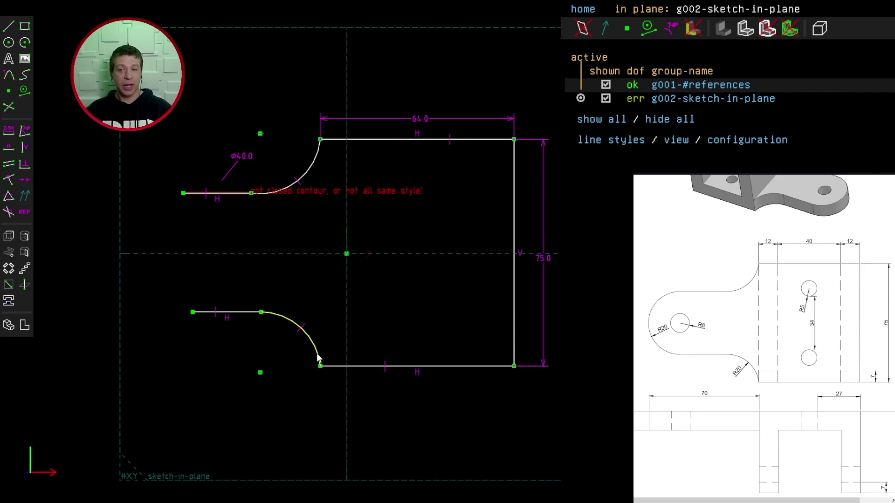
click(320, 365)
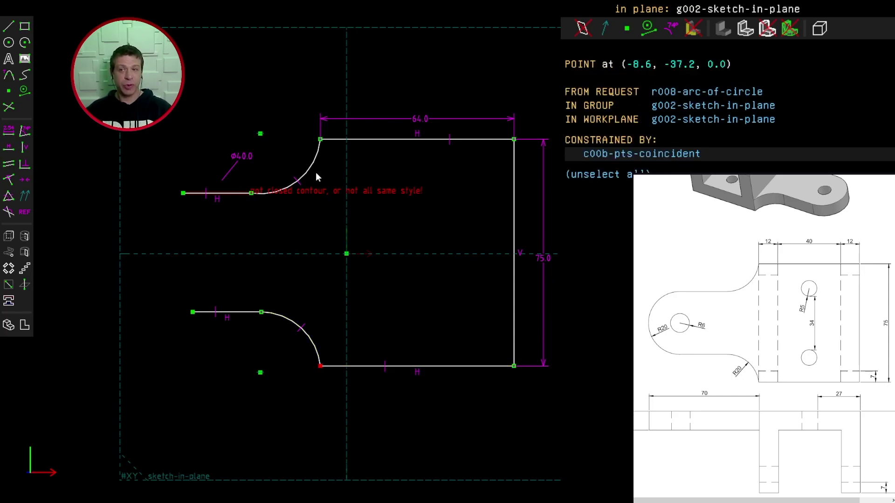
click(320, 139)
click(317, 304)
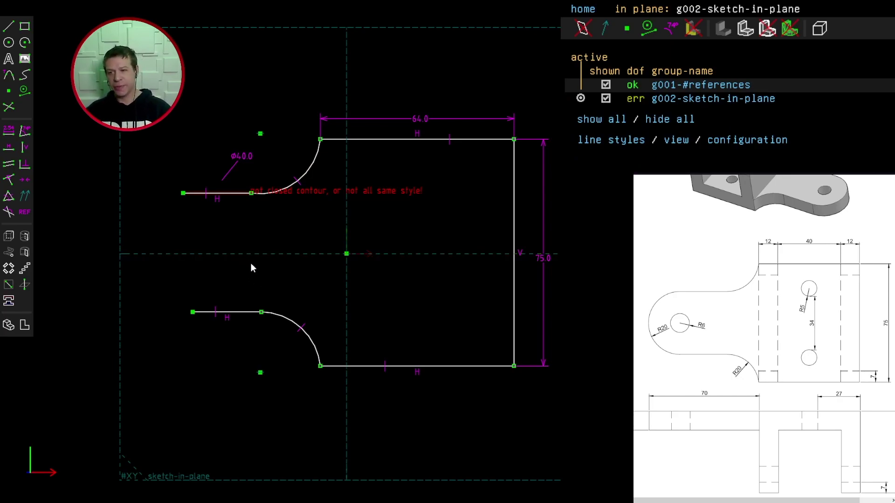
Constrain the lower left horizontal line to be tangent to the lower arc.
click(245, 312)
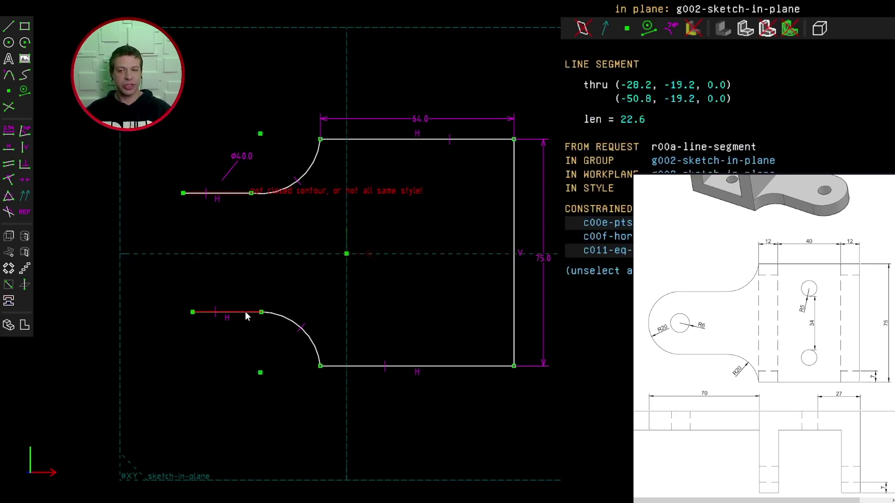
click(284, 319)
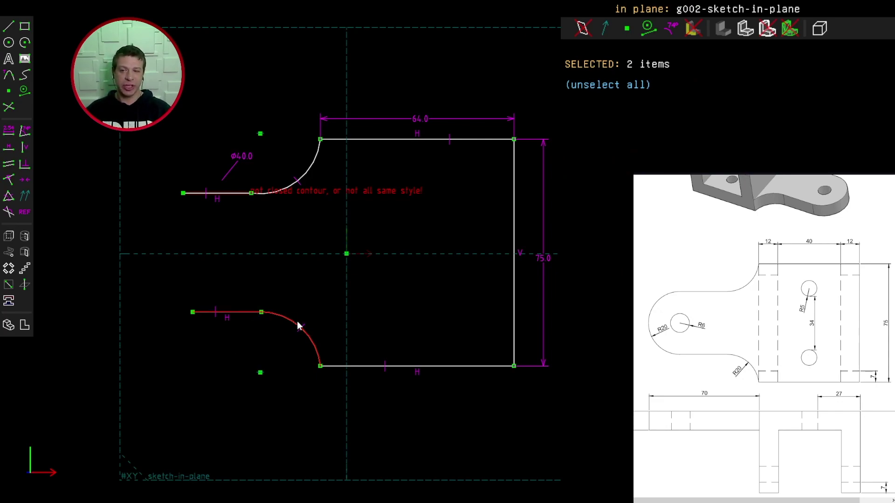
click(12, 165)
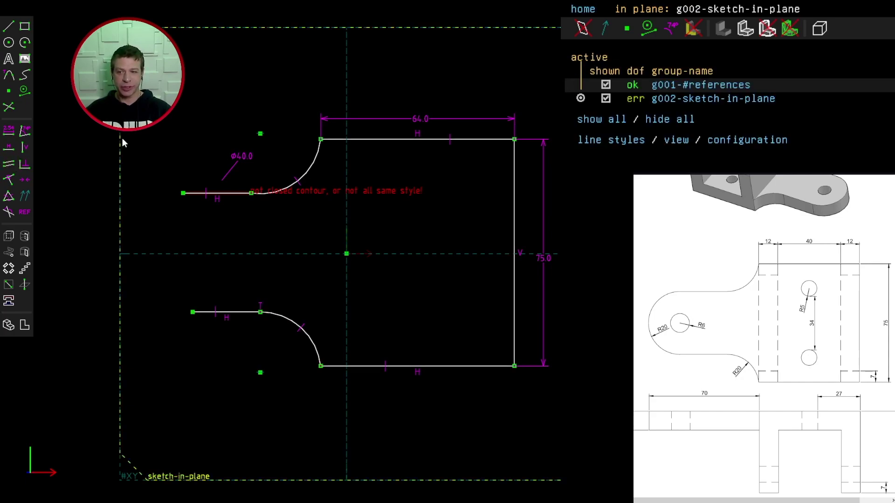
Constrain the upper horizontal line to be tangent to the upper arc.
click(234, 192)
click(270, 194)
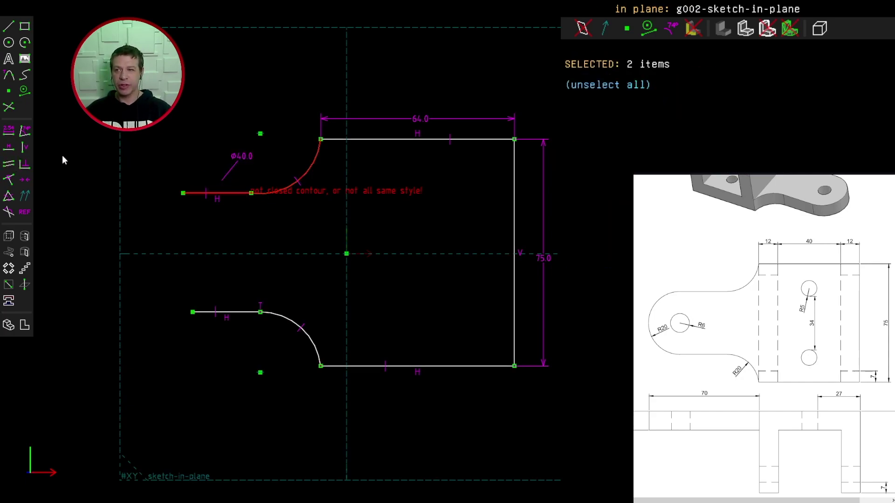
click(10, 163)
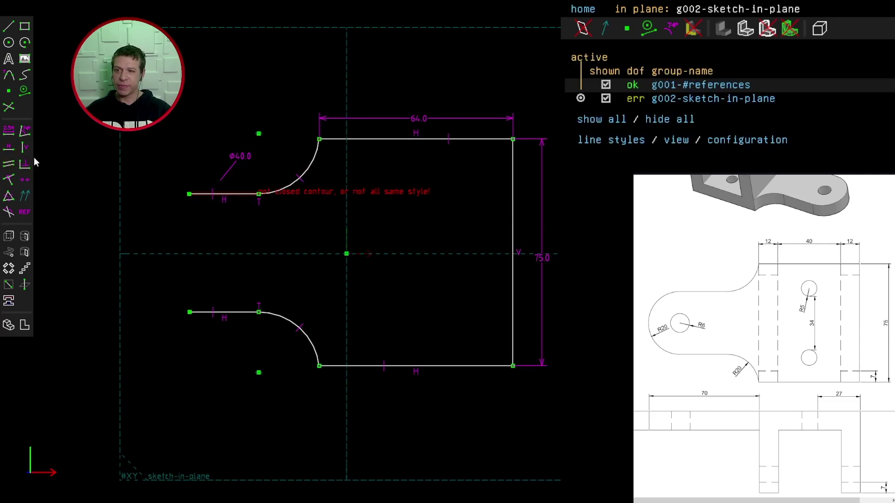
Close the arm's free end with an arc between the two horizontal lines and make its radius equal to the upper arc's.
click(26, 43)
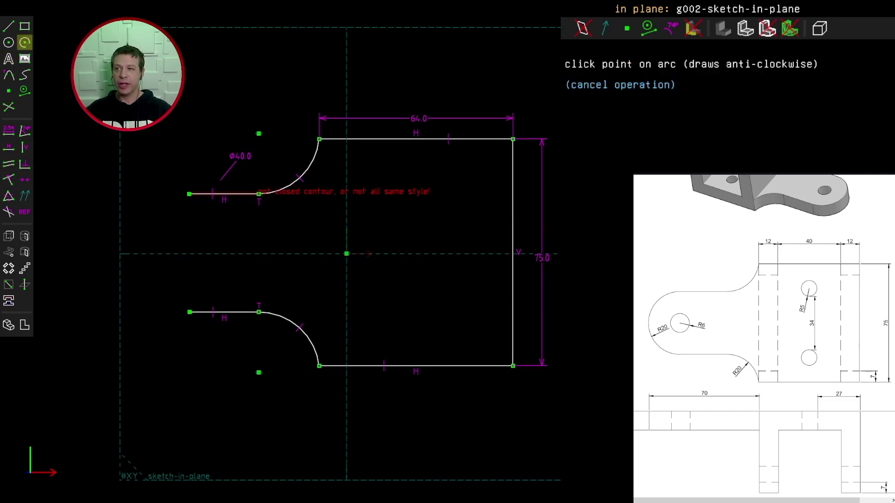
click(189, 194)
click(189, 311)
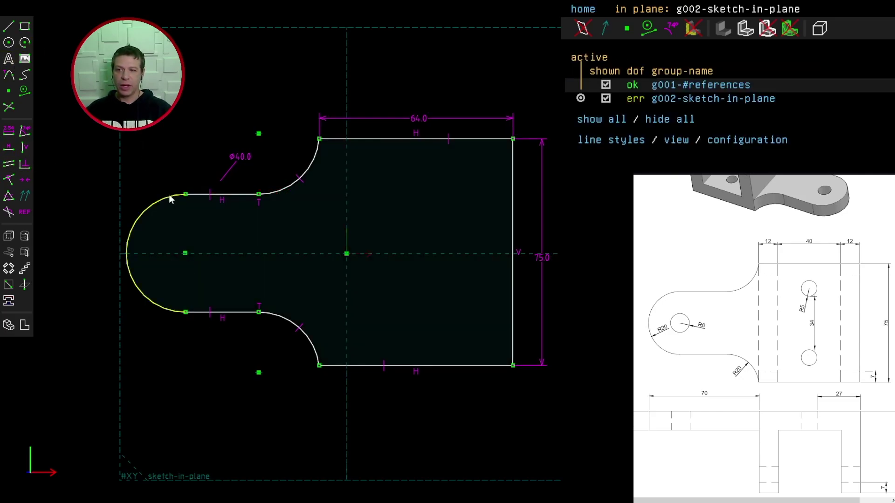
click(148, 211)
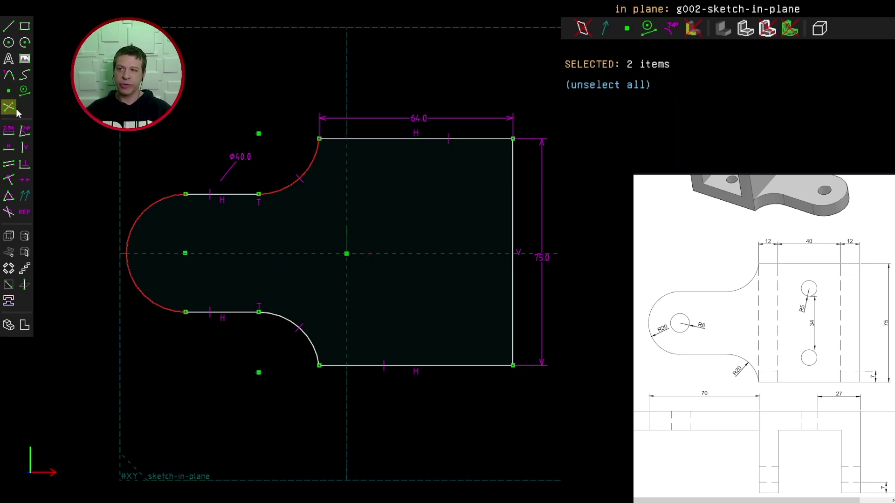
click(13, 198)
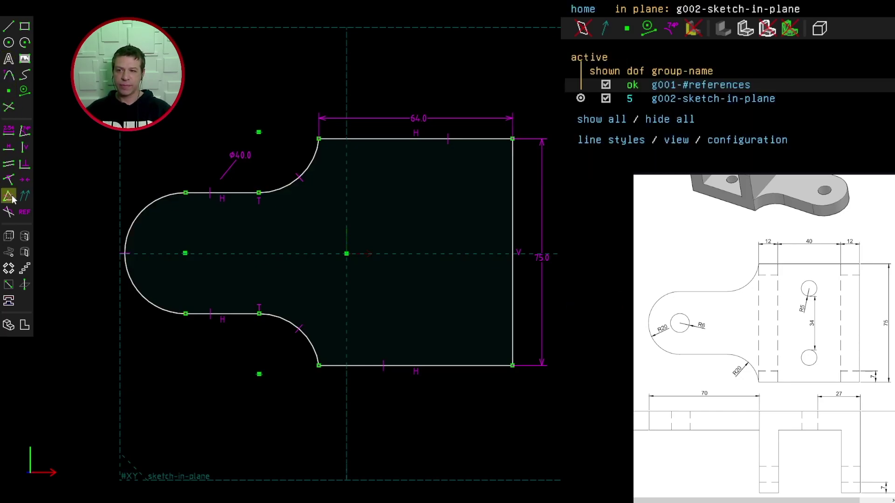
Check the arm's end arc with a temporary reference diameter dimension and delete that dimension.
click(130, 227)
key(d)
click(131, 190)
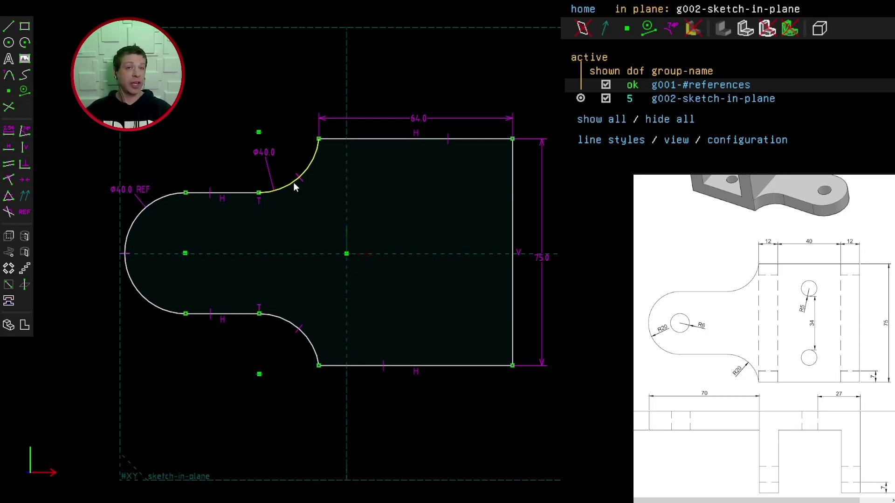
click(135, 192)
key(Delete)
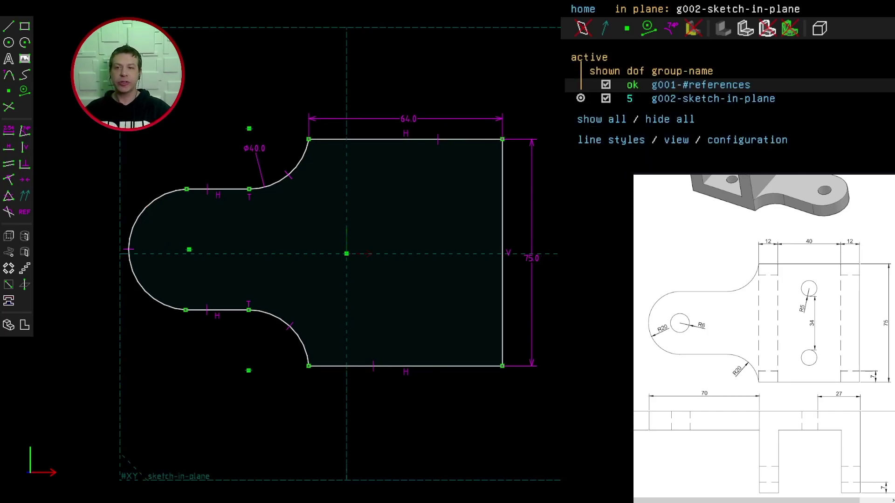
Shift the whole outline leftward to test its freedom of movement.
mouse_move(89, 95)
mouse_down()
mouse_move(346, 265)
mouse_move(513, 392)
mouse_move(553, 396)
mouse_up()
mouse_move(499, 263)
mouse_down()
mouse_move(451, 268)
mouse_move(467, 266)
mouse_up()
Draw a diagonal from the body's upper left corner to its lower right corner and make it a construction line.
key(s)
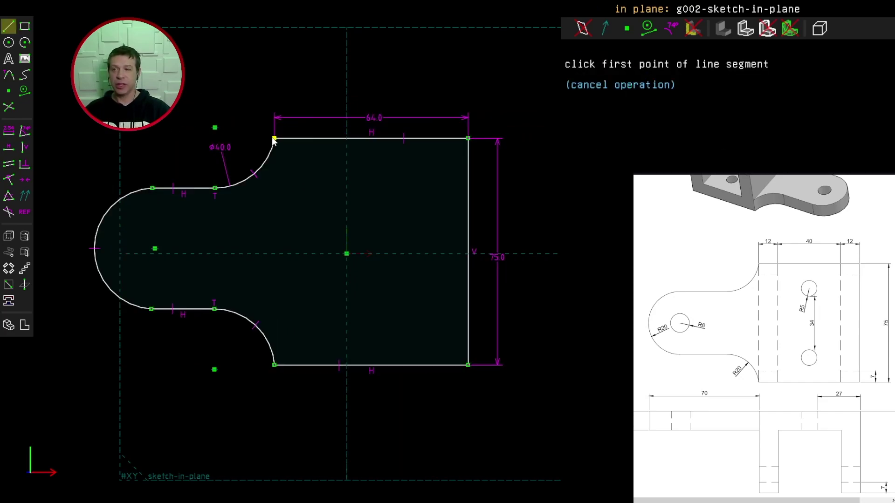
click(274, 138)
click(467, 365)
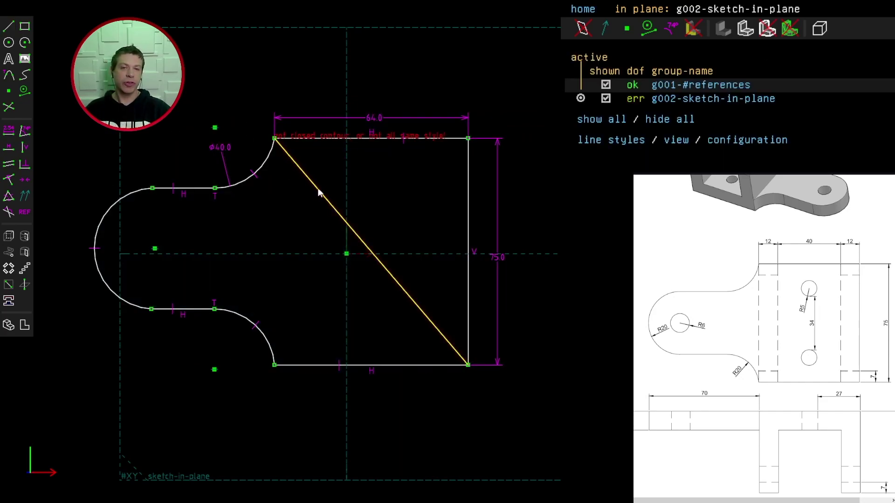
click(319, 190)
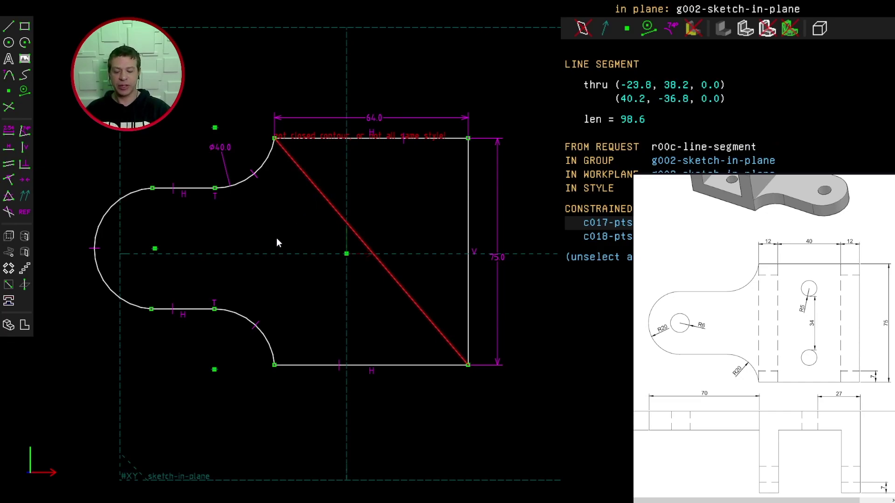
key(g)
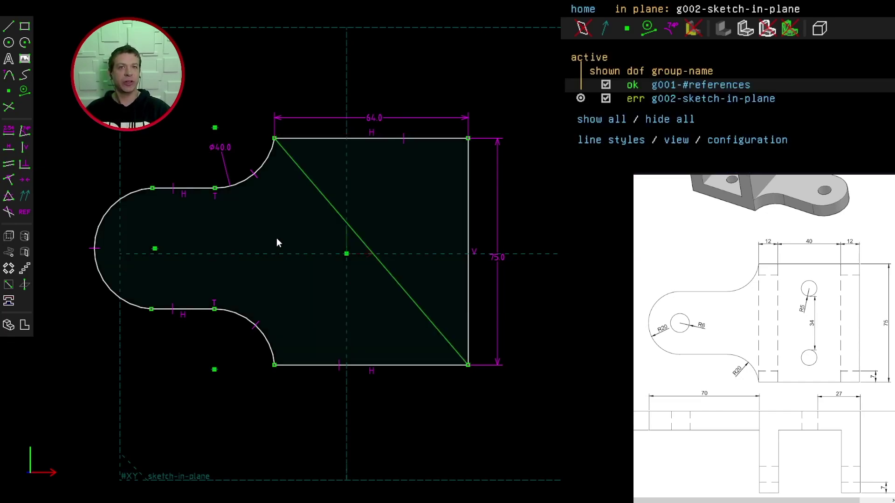
Constrain the midpoint of the construction diagonal to the origin so the body is centred.
click(346, 254)
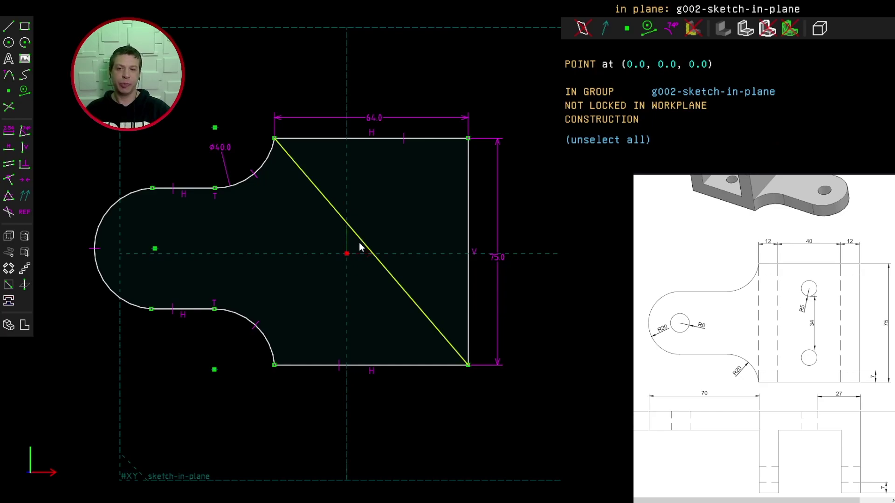
click(359, 242)
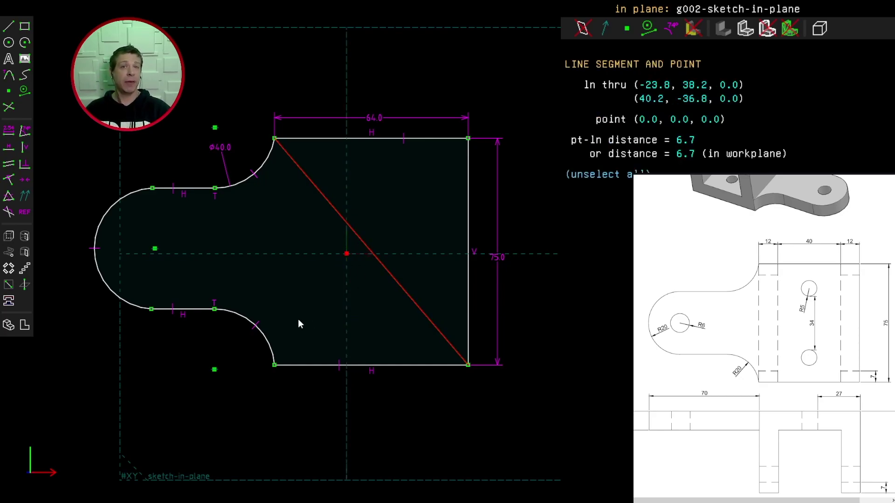
key(m)
Constrain the centre of the arm's end arc to be horizontally aligned with the origin.
click(154, 248)
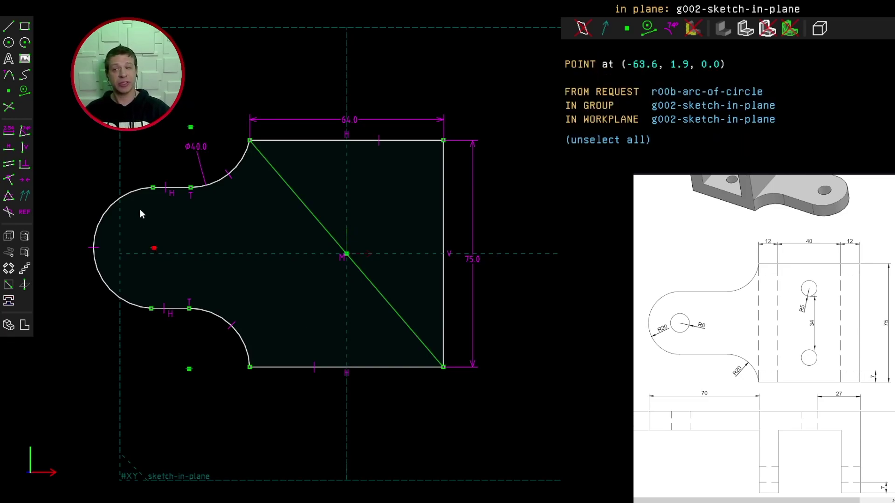
click(346, 254)
key(h)
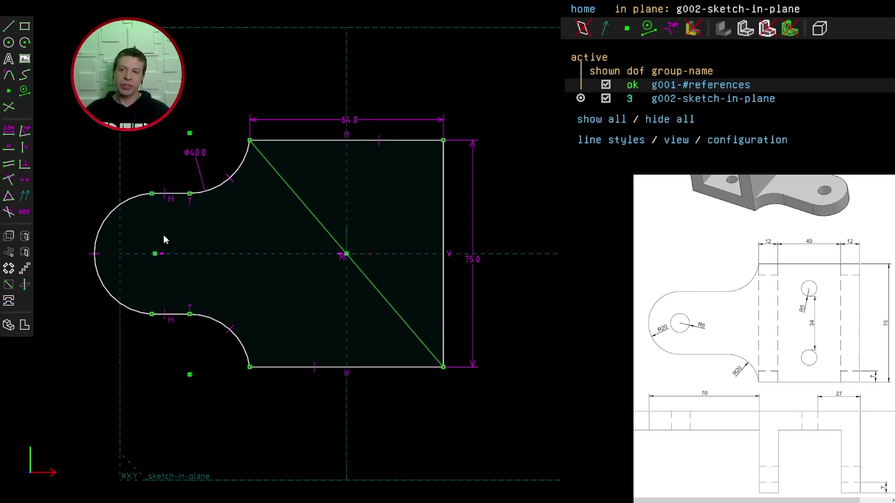
Test the outline's remaining freedom by pulling the arm's end arc outward.
click(249, 143)
click(250, 366)
key(Escape)
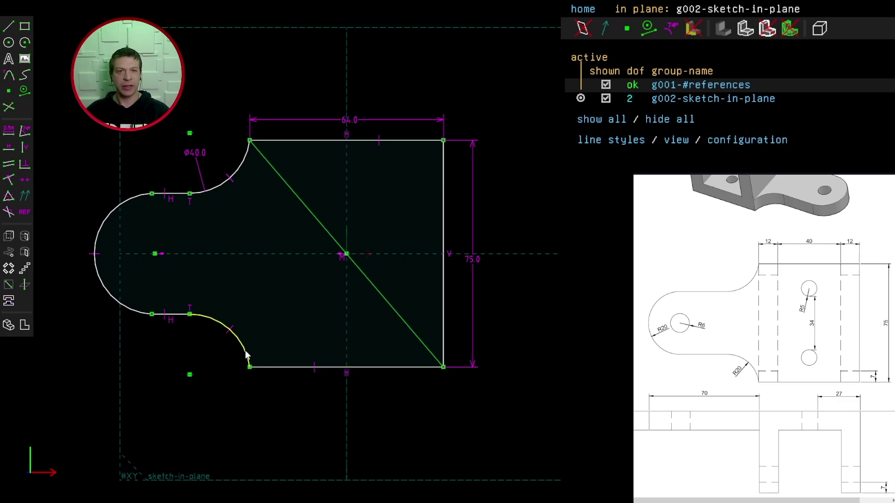
mouse_move(63, 110)
mouse_down()
mouse_move(158, 142)
mouse_move(356, 261)
mouse_move(496, 380)
mouse_up()
key(Escape)
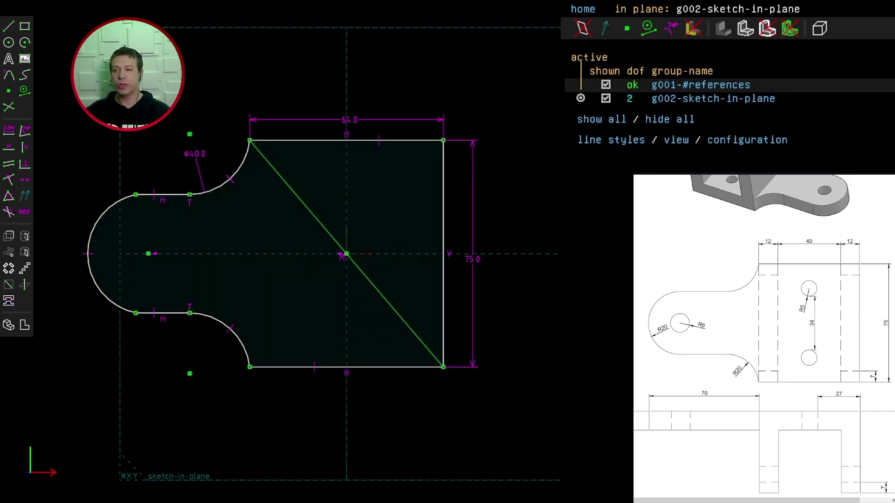
drag(96, 214, 91, 214)
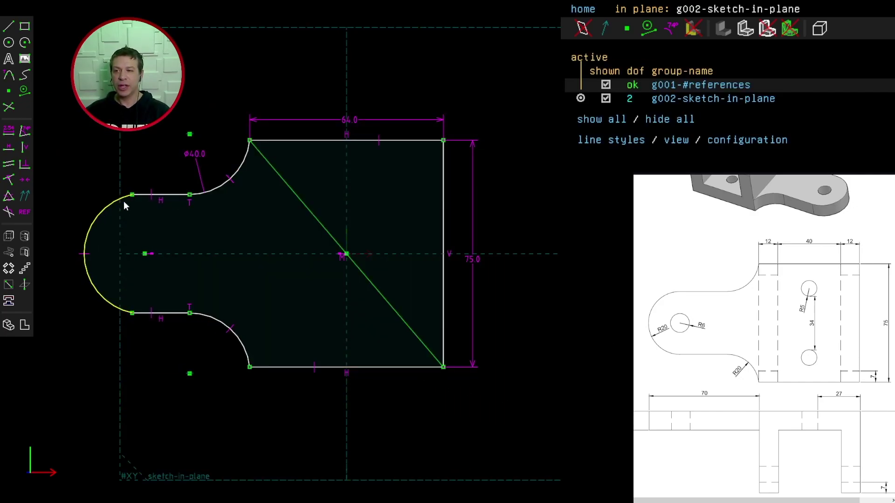
Constrain the arm's end arc to be tangent to the upper horizontal line.
click(141, 195)
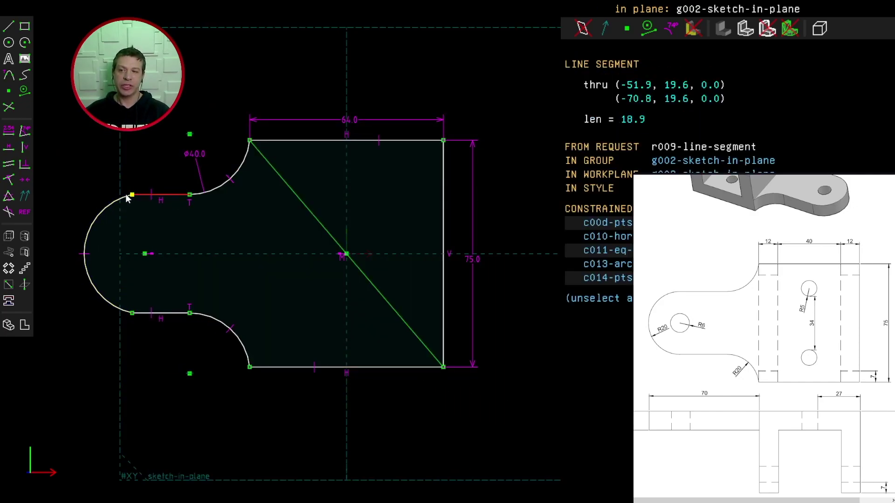
click(119, 197)
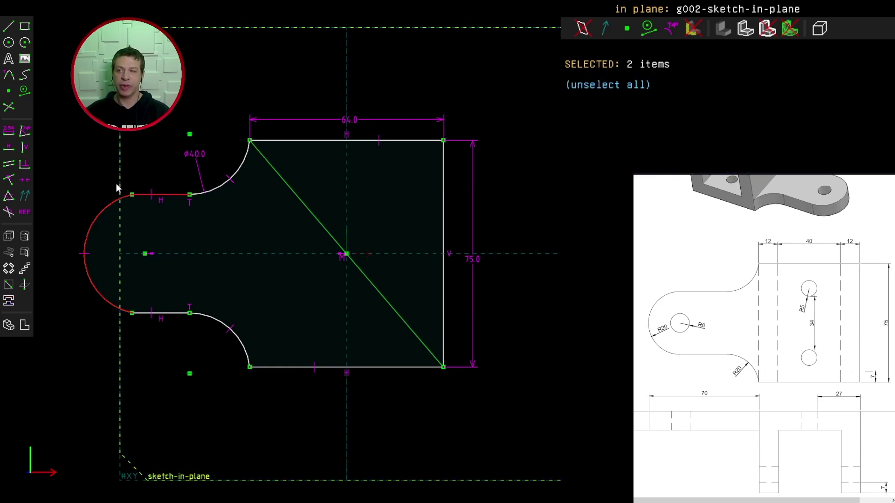
click(8, 165)
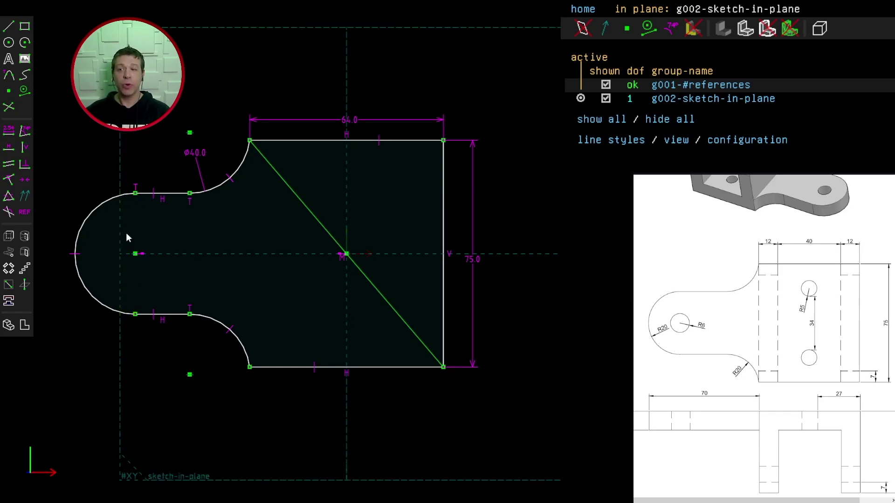
mouse_move(86, 253)
mouse_down()
mouse_move(62, 254)
mouse_move(90, 253)
mouse_move(68, 251)
mouse_move(76, 254)
mouse_up()
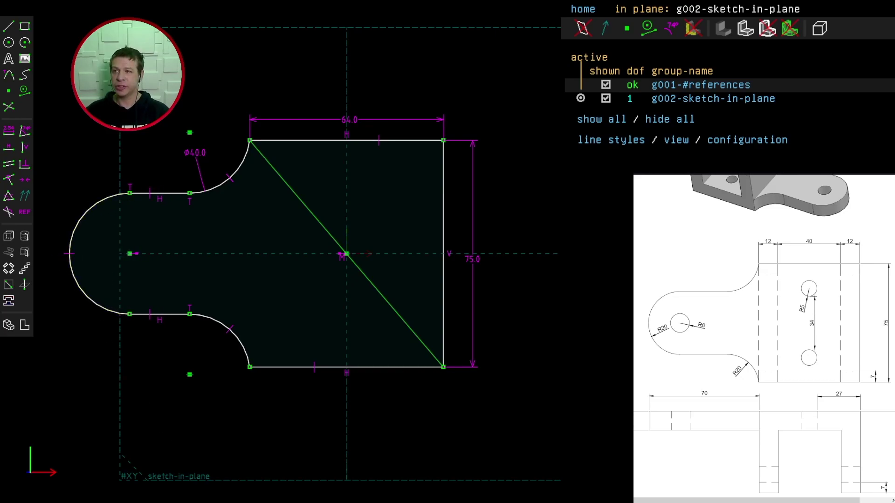
Draw a vertical line between the body's two left corners and make it a construction line.
click(8, 26)
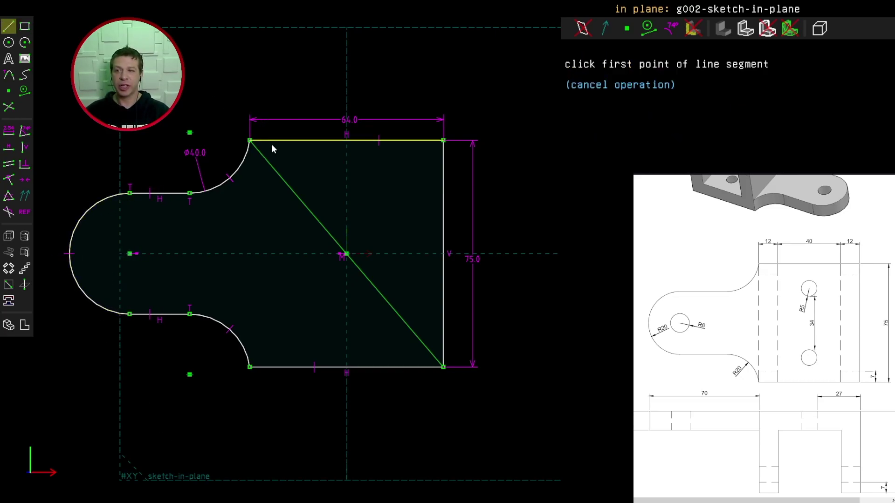
click(250, 141)
click(250, 366)
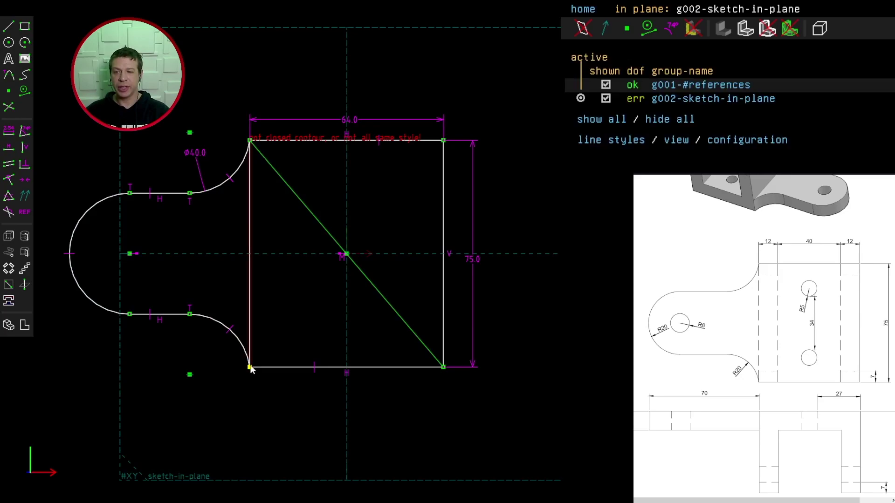
click(249, 280)
key(g)
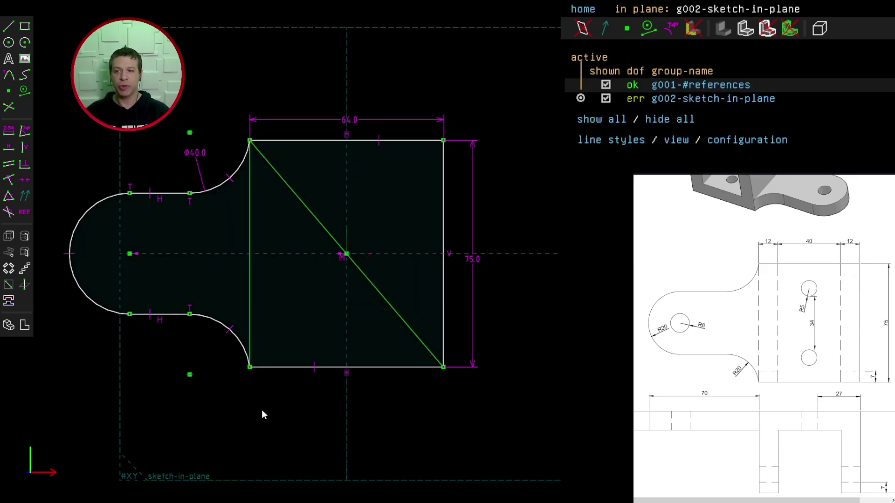
Place a datum point on the arm's end arc and constrain it to be horizontally aligned with the arc's centre.
click(11, 95)
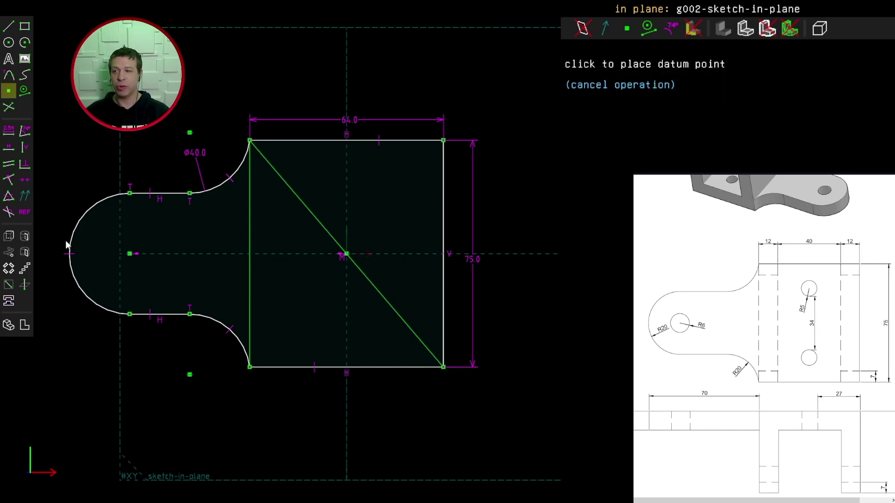
click(74, 229)
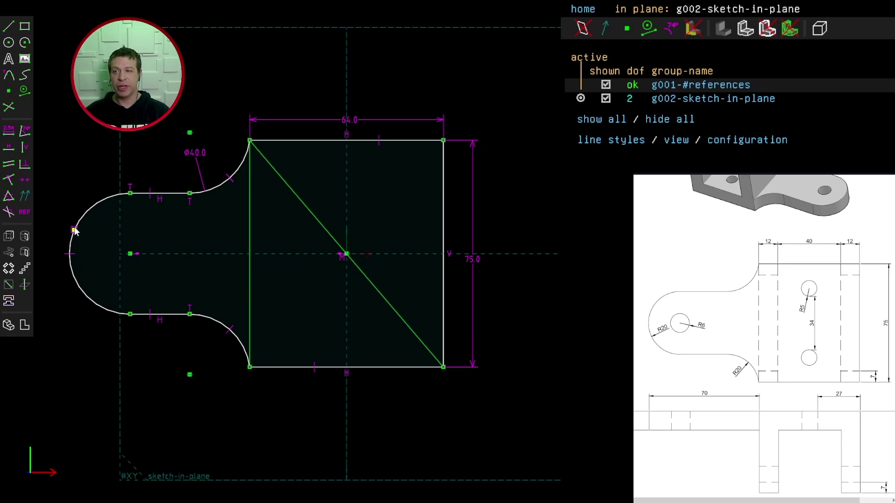
click(74, 230)
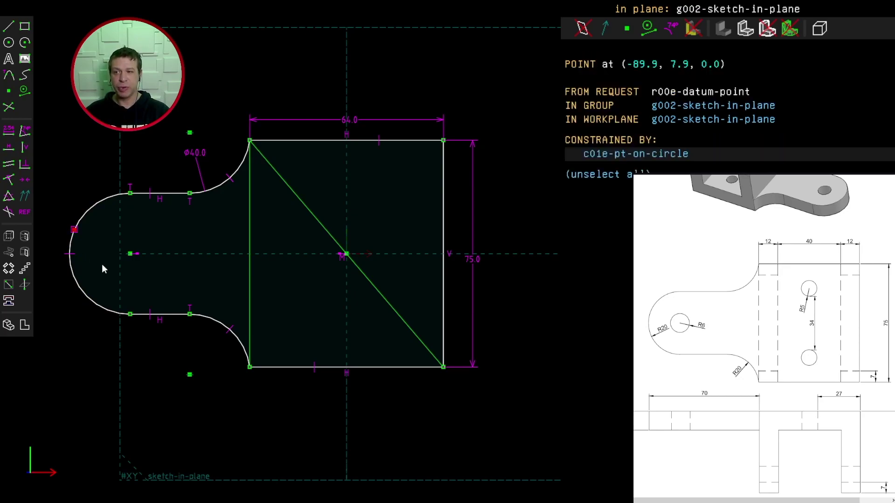
click(130, 254)
key(h)
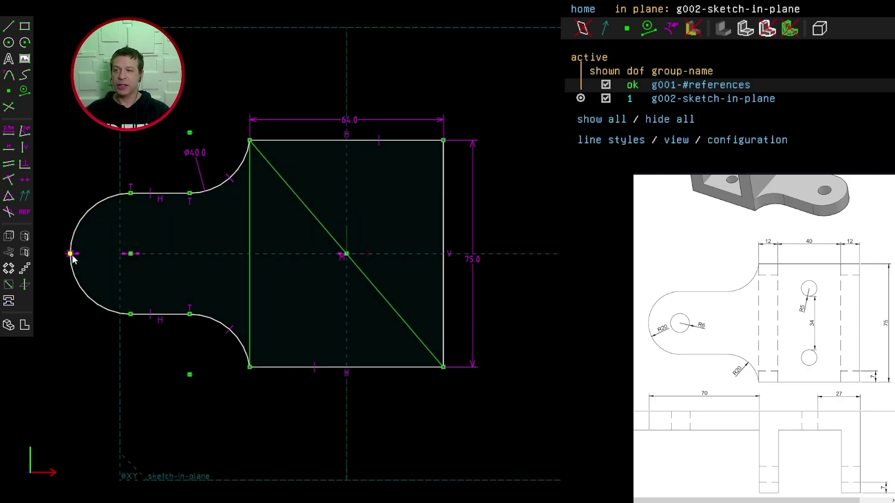
Set the distance from the datum point on the end arc to the vertical construction line to 70 mm.
click(70, 253)
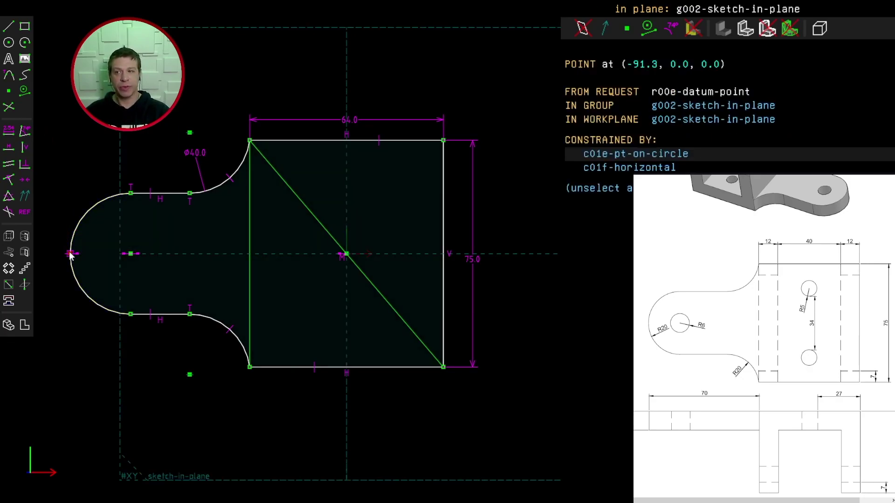
click(249, 274)
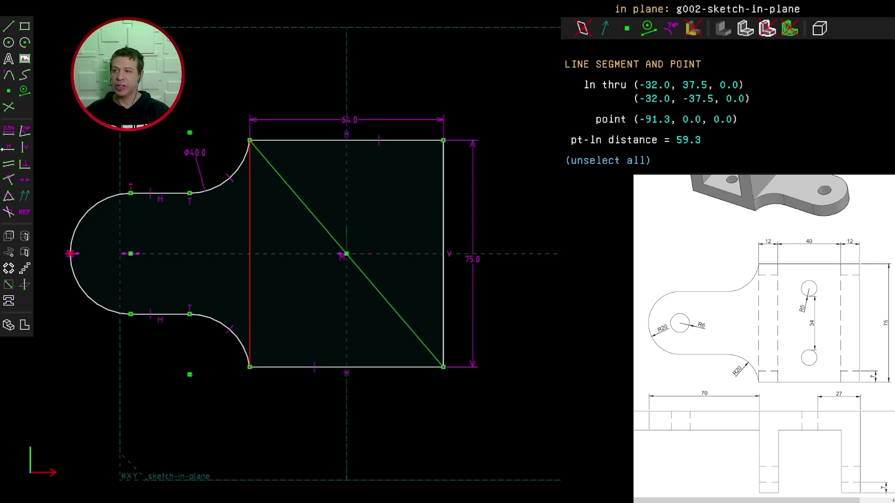
click(8, 131)
text(70)
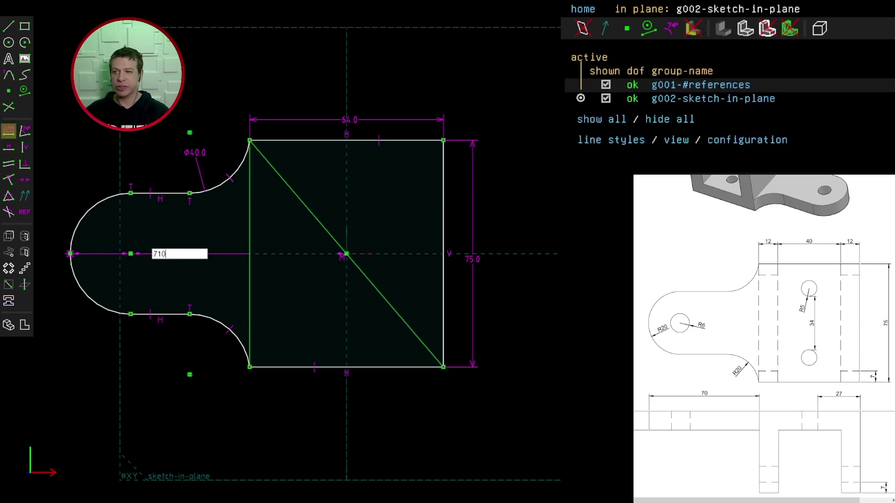
key(Return)
Extrude the bracket's base outline to a thickness of 12 mm.
right_drag(192, 321, 229, 255)
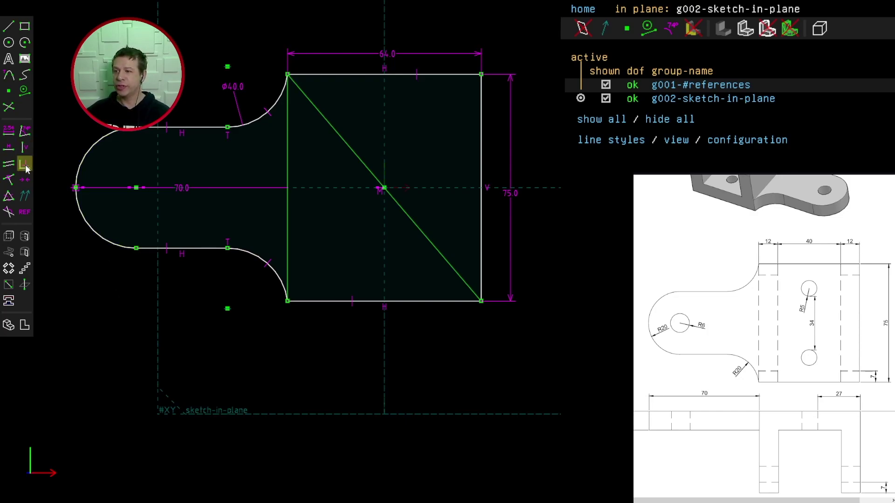
click(12, 238)
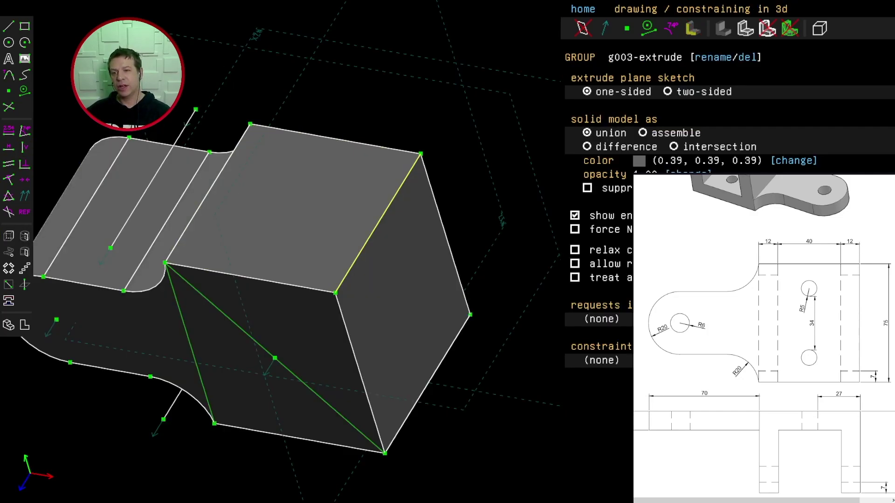
click(365, 244)
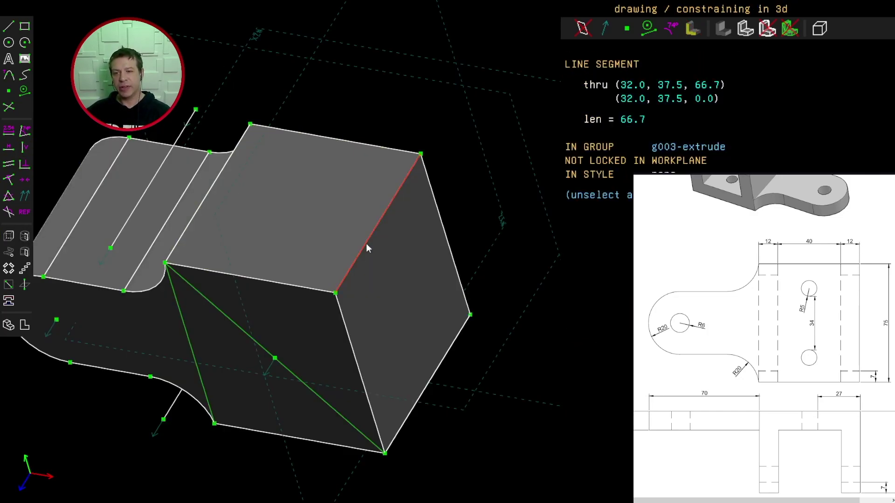
click(9, 131)
text(20)
key(Return)
key(w)
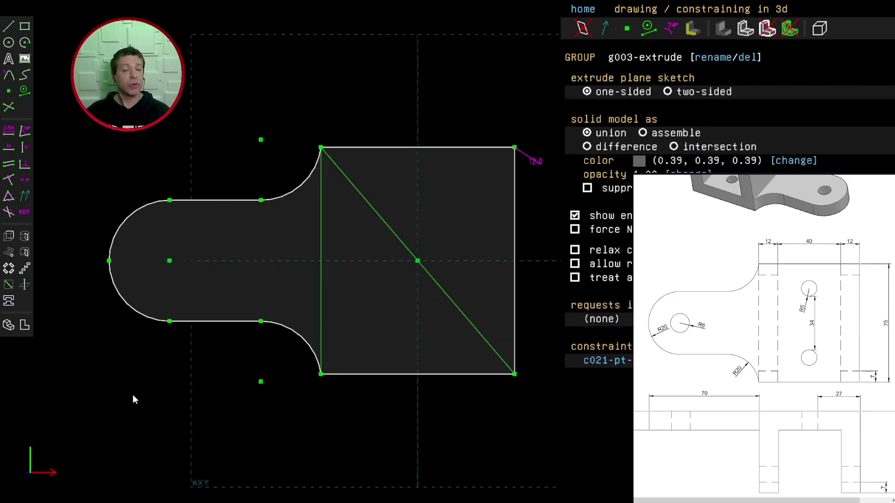
Start a new sketch on the plate's front face, with its origin at the centre of the arm's end arc.
middle_drag(132, 399, 168, 424)
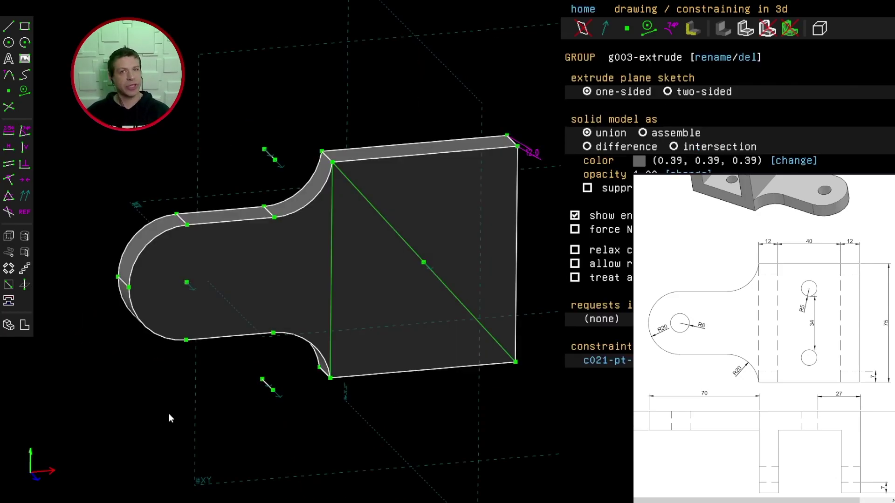
key(w)
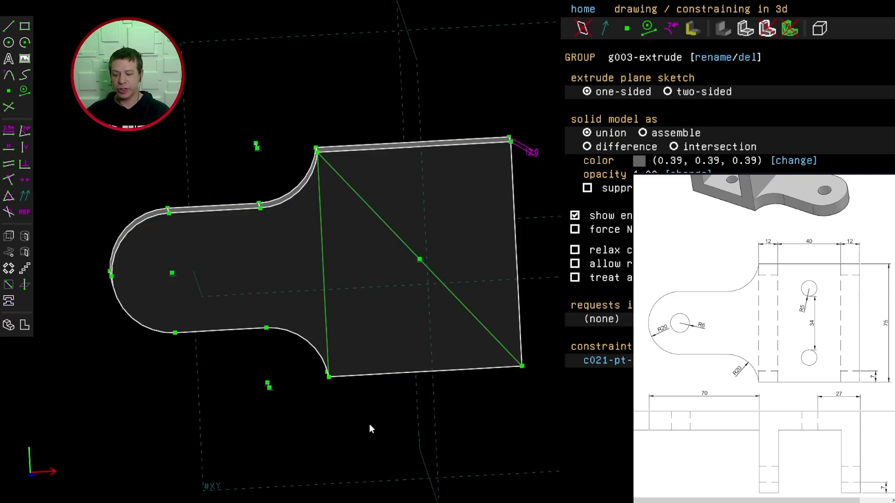
click(169, 261)
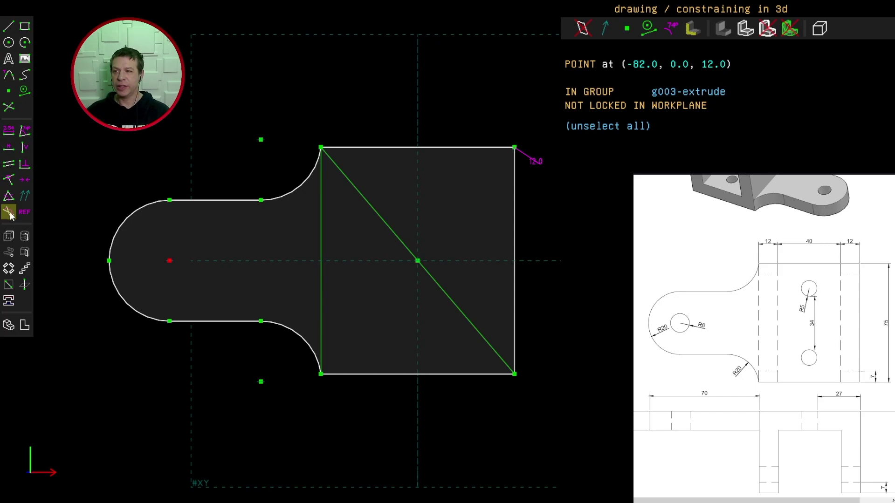
click(8, 284)
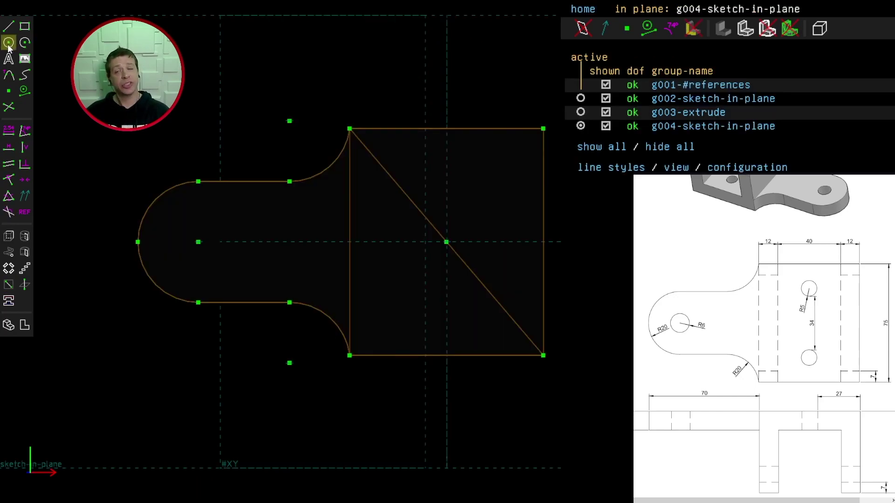
Draw a circle at the centre of the arm's end arc and set its diameter to 12 mm.
click(8, 42)
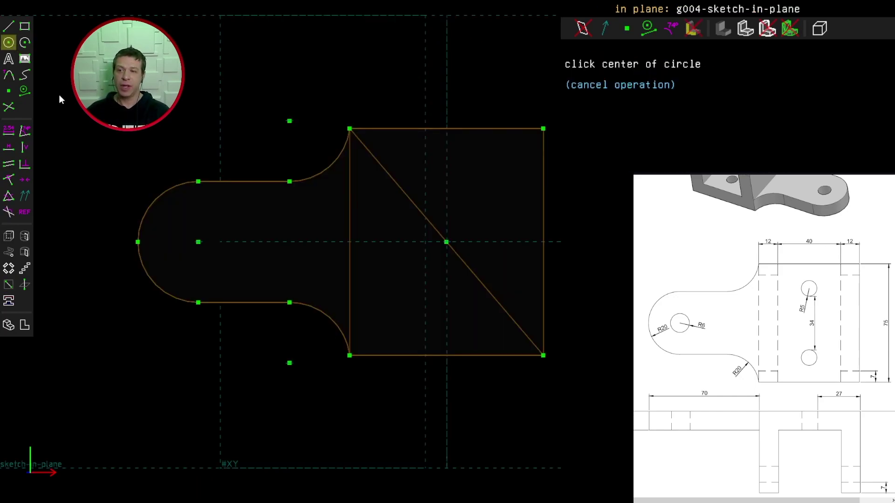
click(198, 242)
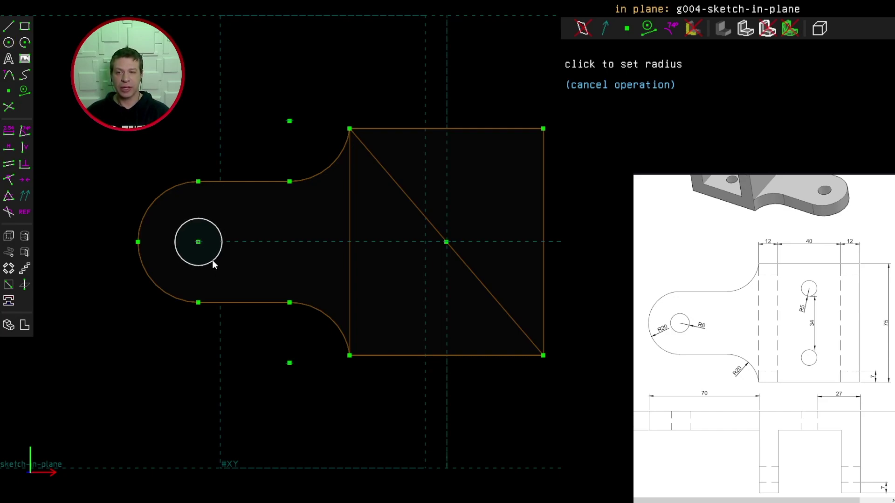
click(211, 260)
click(202, 264)
click(8, 132)
text(12)
key(Return)
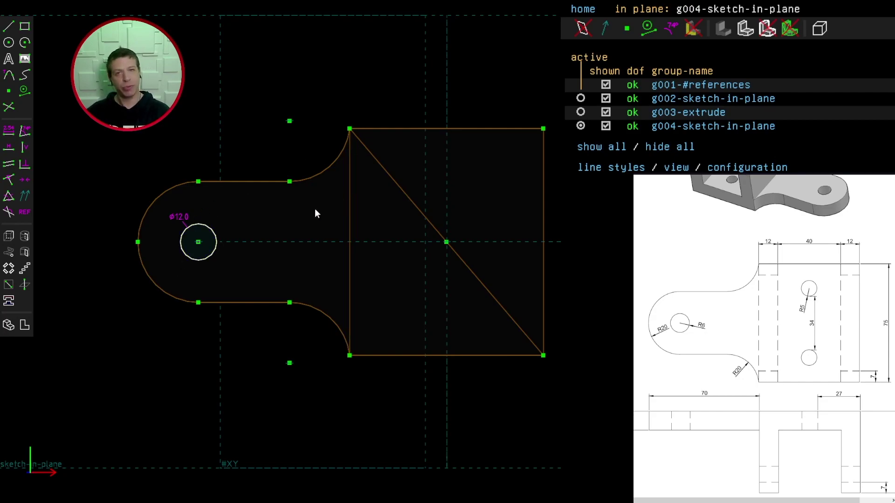
Draw two similar circles on the square body, one above and one below its horizontal centreline.
key(c)
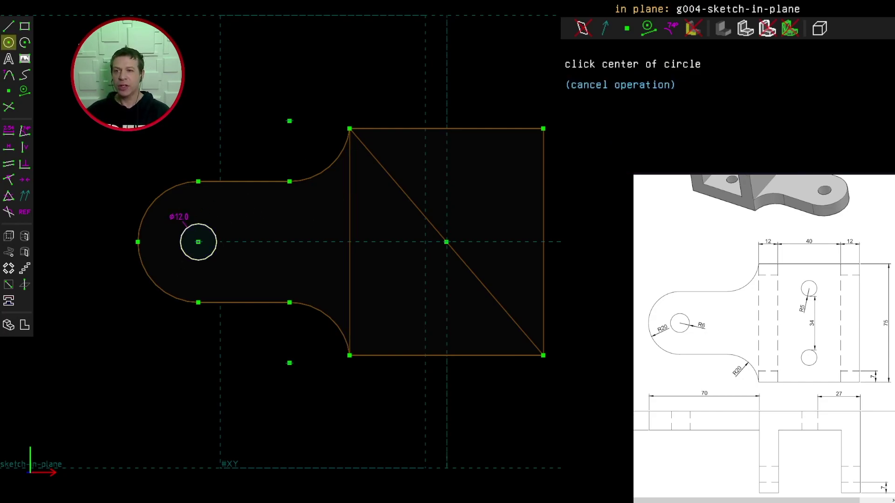
click(435, 162)
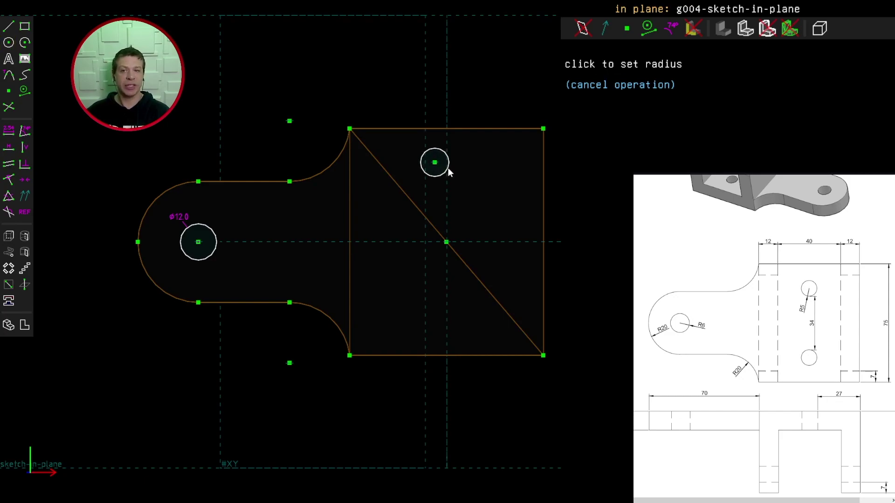
click(452, 169)
key(c)
click(434, 317)
click(454, 317)
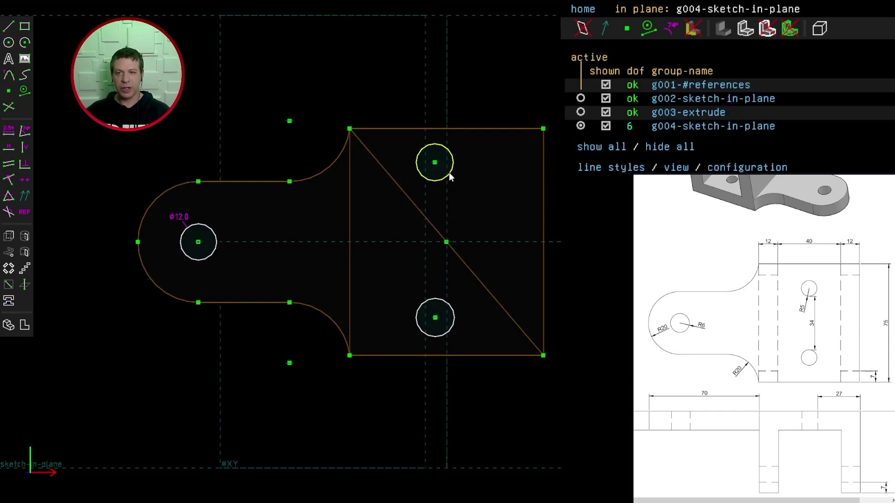
Constrain the two body circles to equal radii and align their centres vertically.
click(449, 172)
click(447, 305)
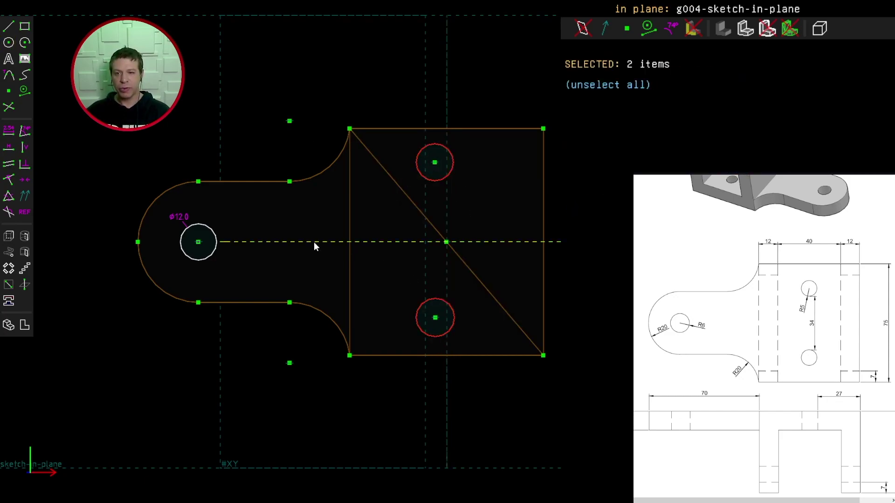
click(4, 200)
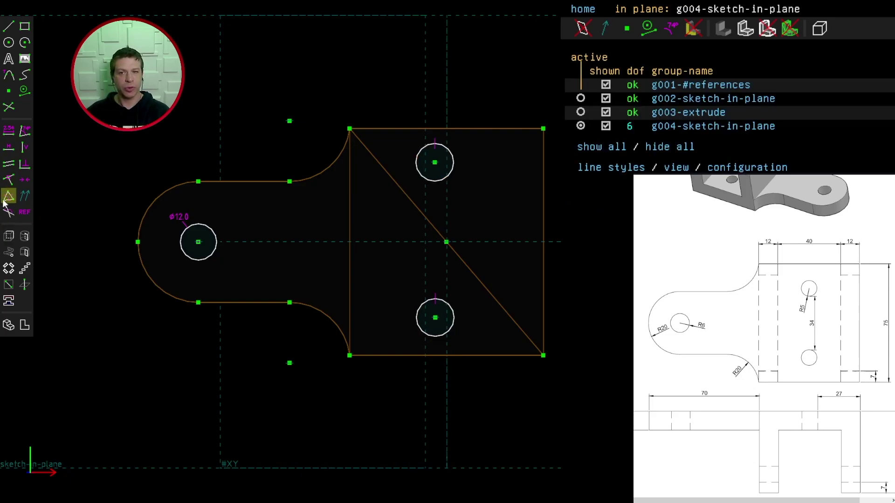
click(434, 163)
click(435, 317)
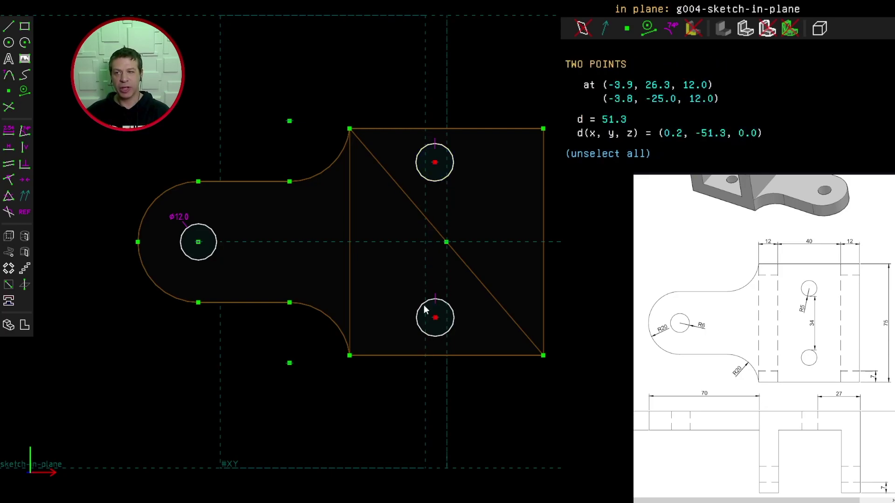
click(25, 149)
Set the distance between the centres of the two body circles to 34 mm.
mouse_move(435, 166)
mouse_down()
mouse_move(450, 166)
mouse_move(436, 180)
mouse_move(468, 179)
mouse_move(420, 164)
mouse_move(453, 189)
mouse_move(438, 174)
mouse_up()
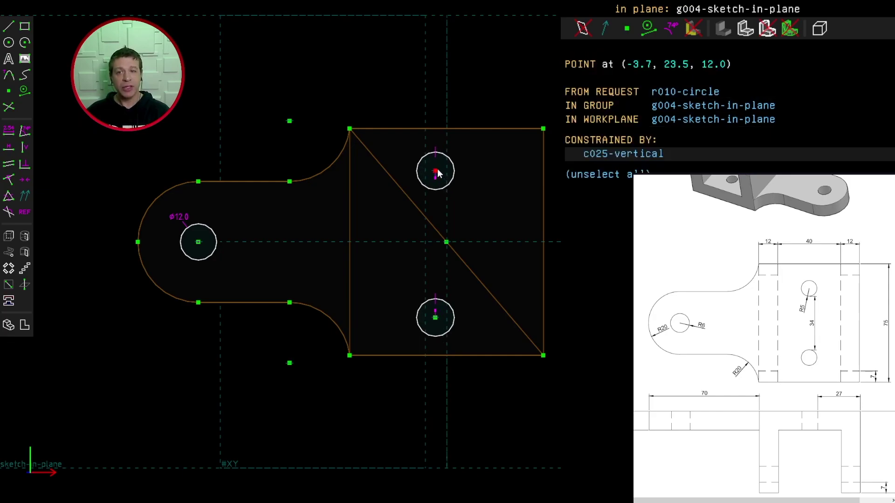
click(435, 317)
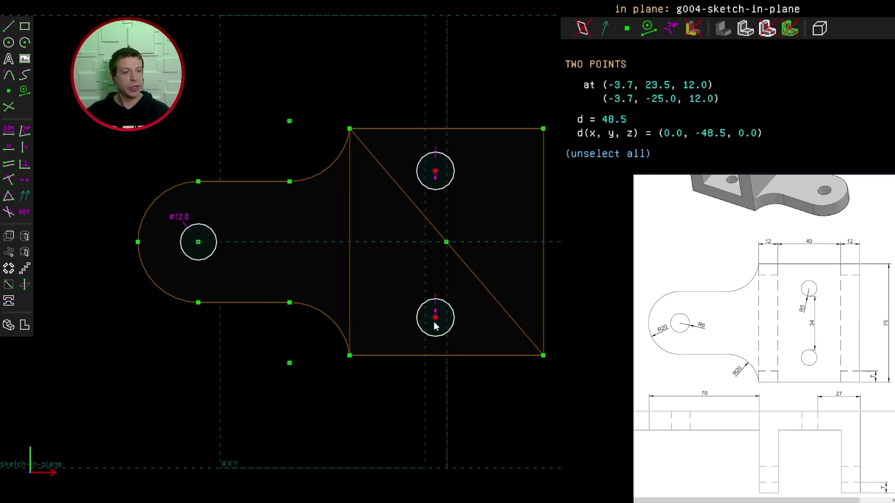
click(9, 131)
text(34)
key(Return)
Constrain the upper body circle's centre to be vertically aligned with the body's centre point.
drag(435, 204, 451, 203)
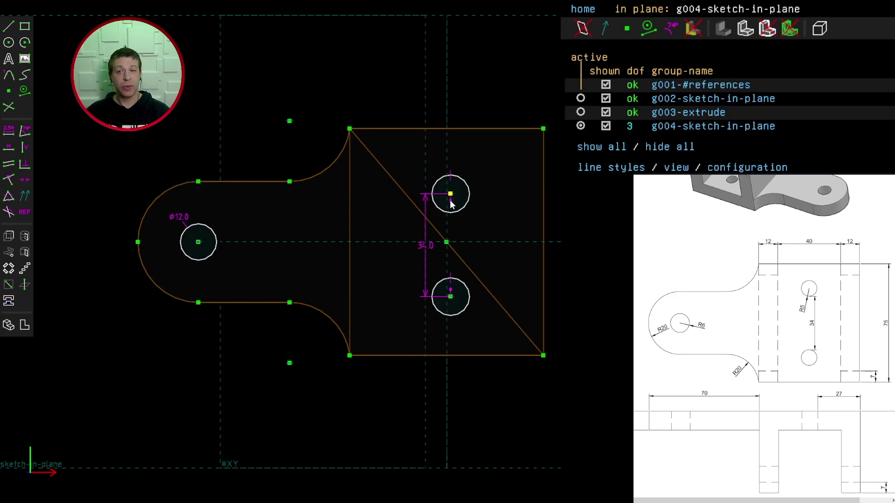
click(450, 195)
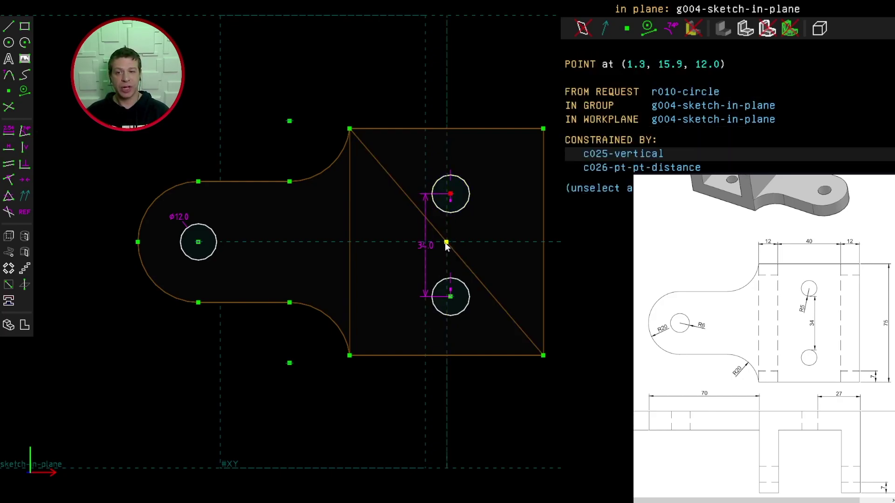
click(447, 242)
click(25, 148)
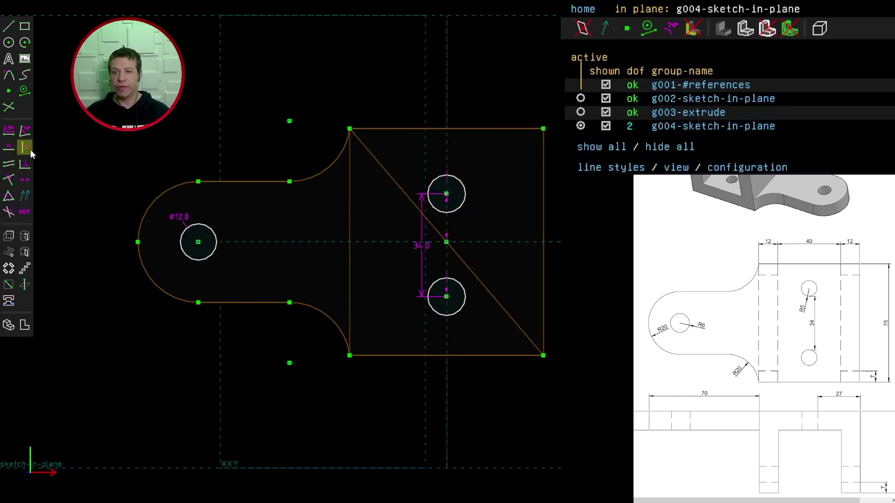
Draw a line from the upper body circle's centre to the body's centre point and make it a construction line.
key(s)
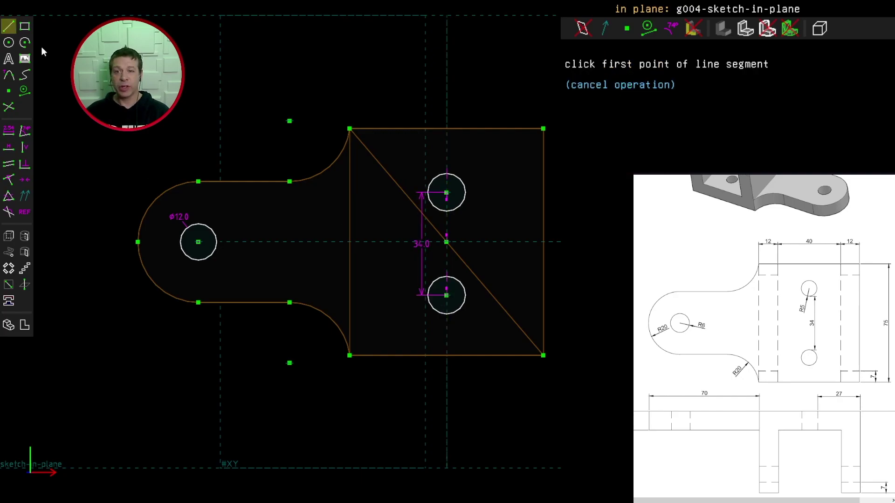
click(446, 193)
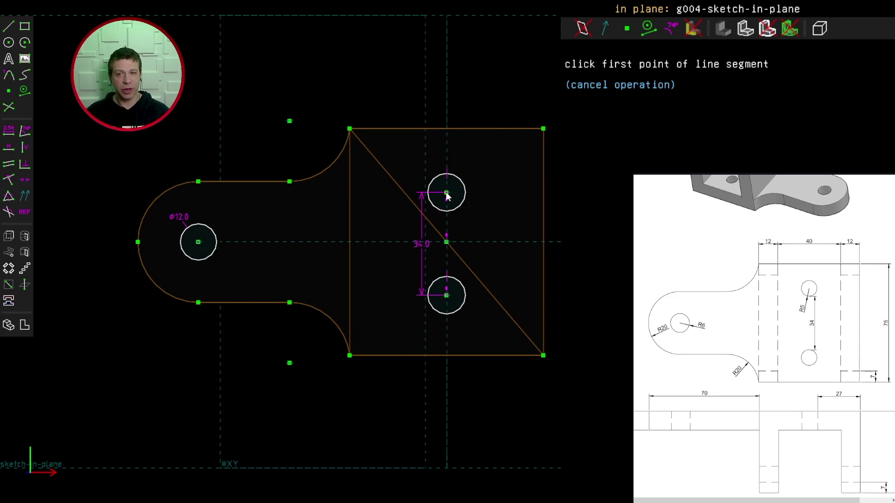
click(447, 242)
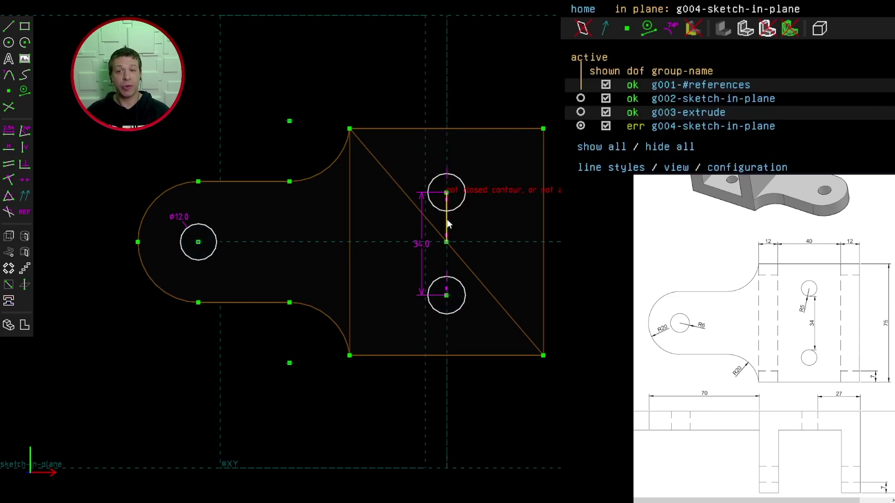
click(446, 220)
key(g)
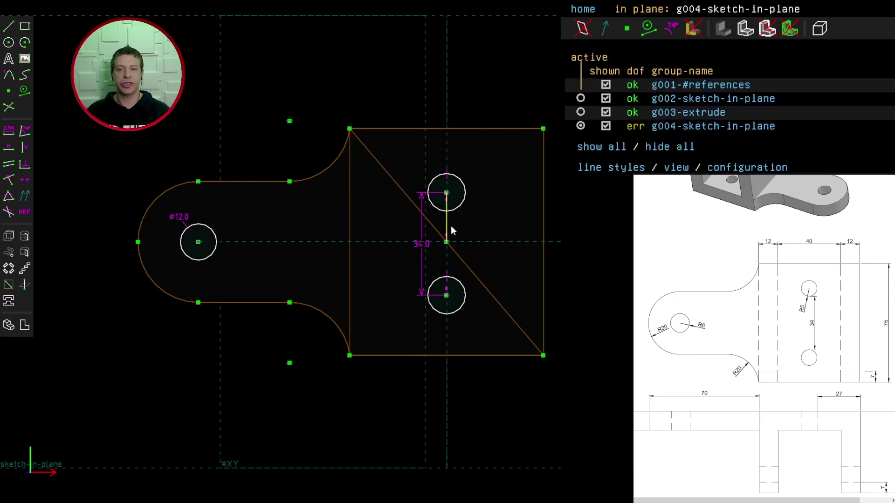
Add a matching construction line from the lower body circle's centre to the body's centre point.
click(13, 30)
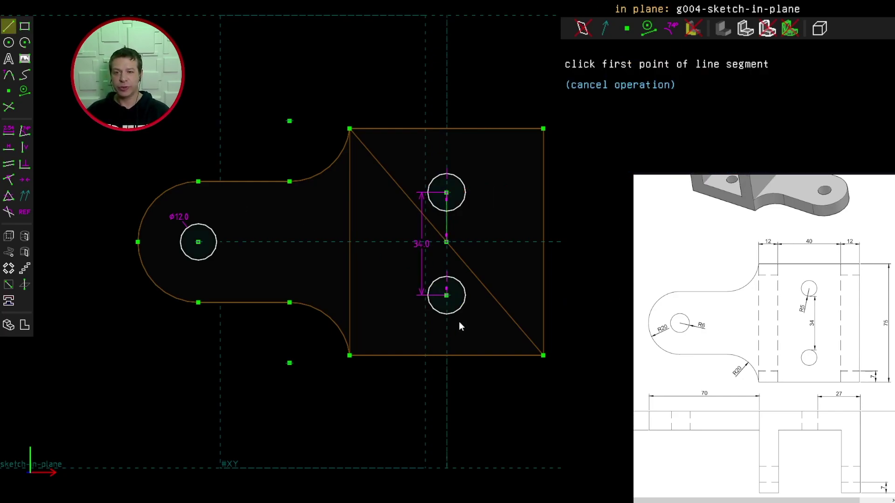
click(445, 295)
click(446, 242)
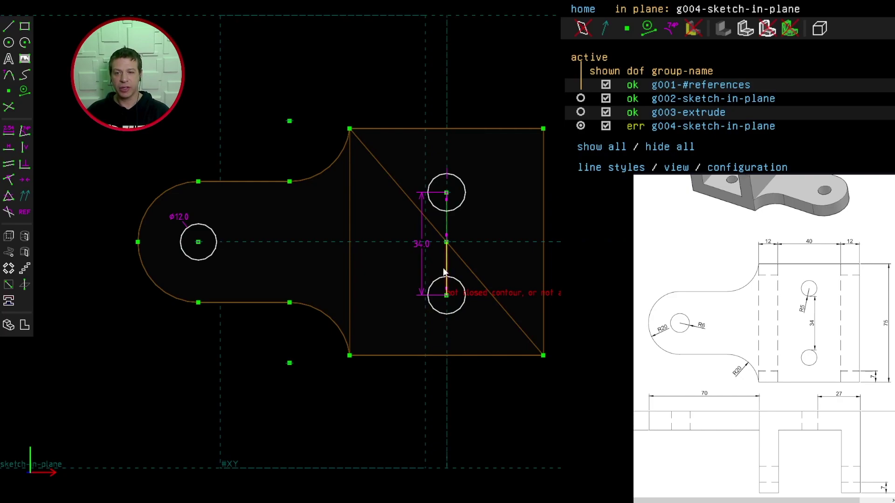
Constrain the two construction lines to equal length and set the upper body circle's diameter to 10 mm.
click(446, 219)
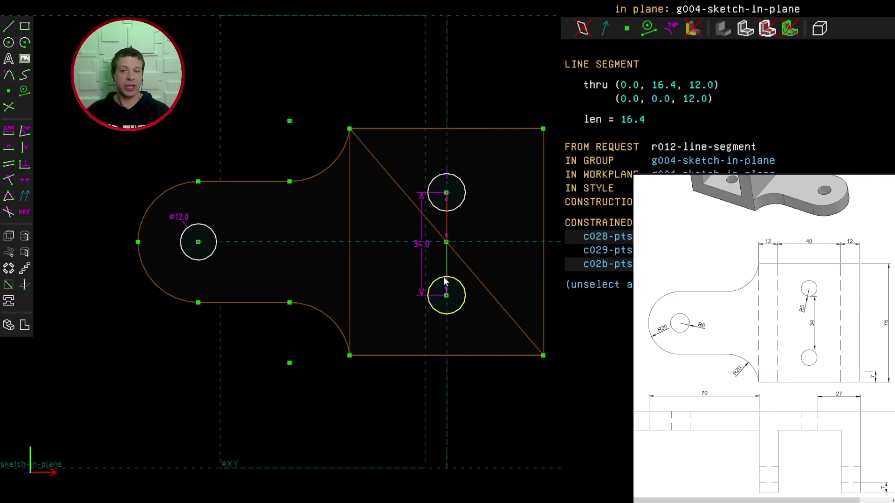
click(445, 262)
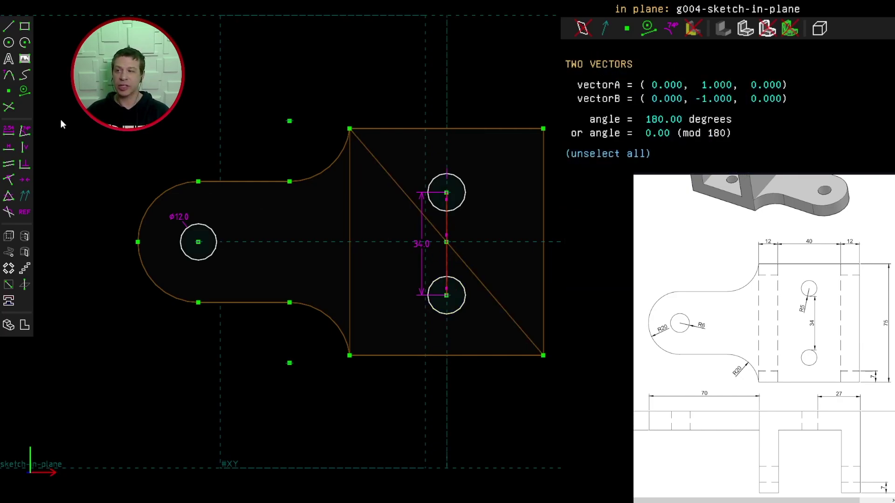
click(9, 197)
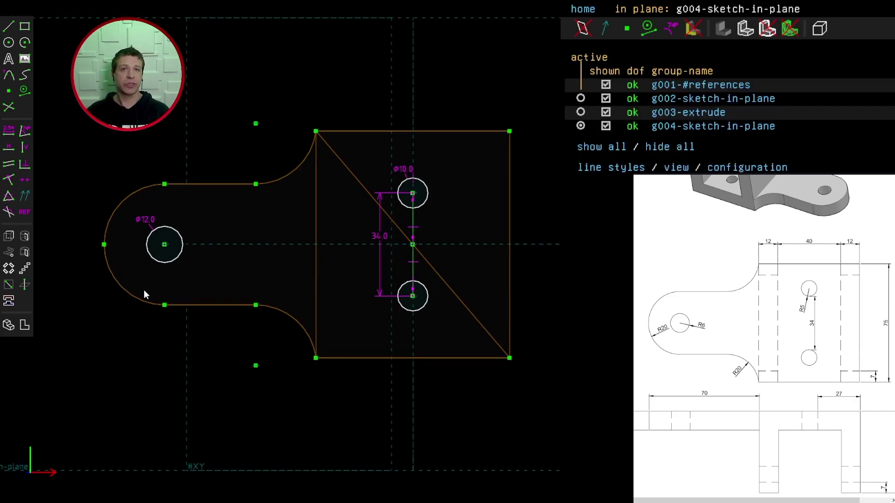
Extrude the three circles as a difference to cut holes through the plate.
click(8, 236)
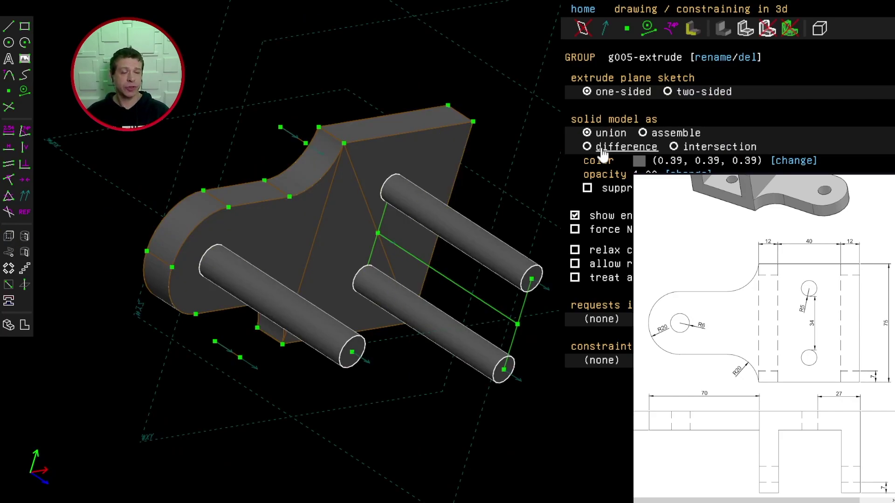
click(586, 147)
Constrain the end of the hole cut to the plate's far face using the arm circle's extruded centre point.
middle_drag(399, 274, 250, 413)
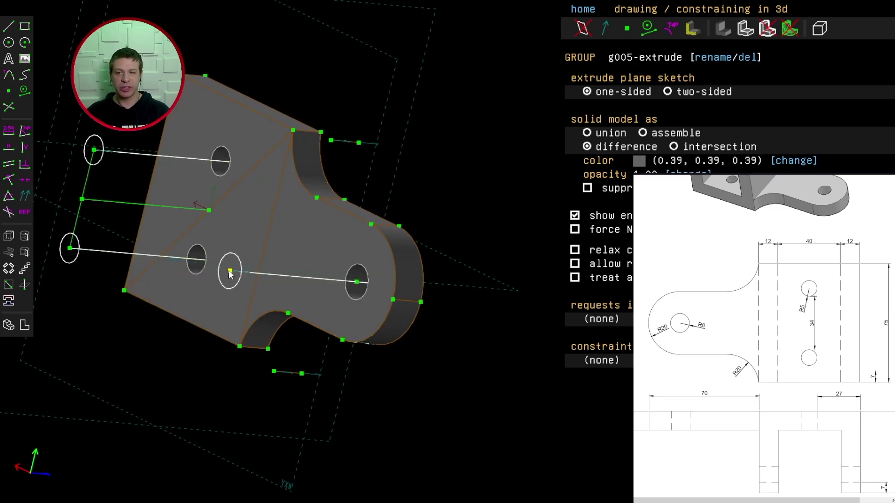
click(230, 271)
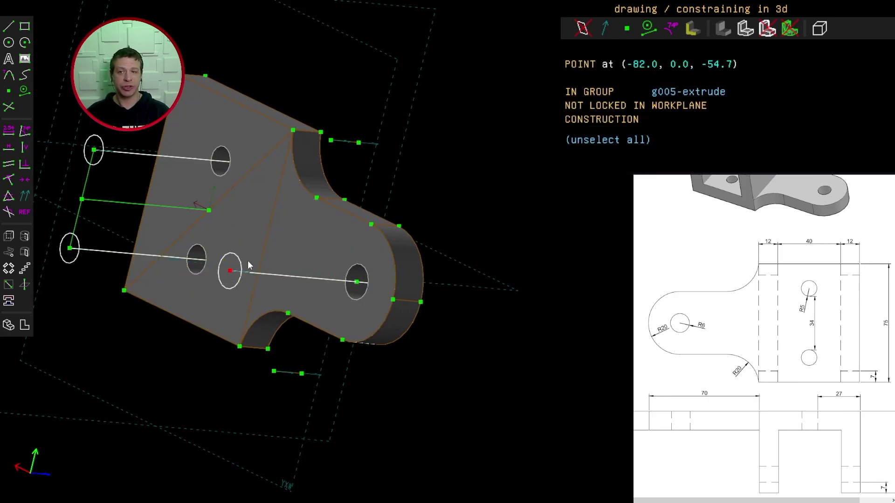
click(316, 246)
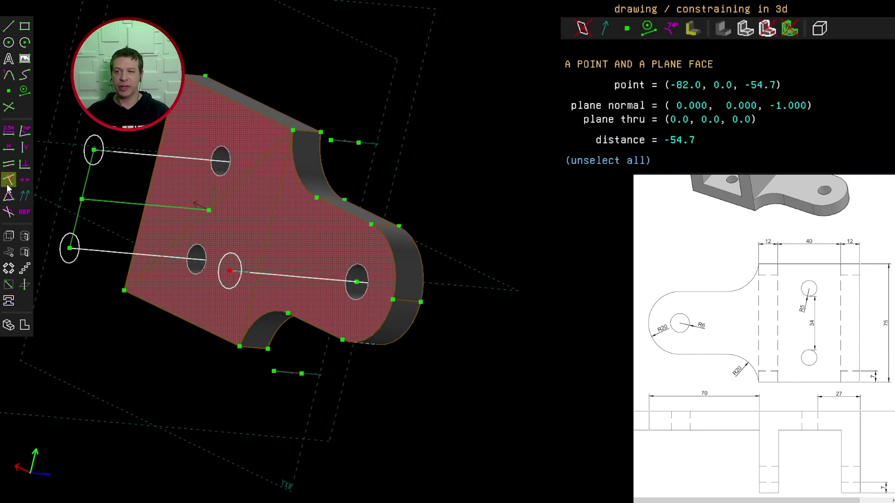
click(7, 186)
In the new XY-plane sketch, draw an upright rectangle about 19 mm wide and 77 mm high, left of the origin.
key(w)
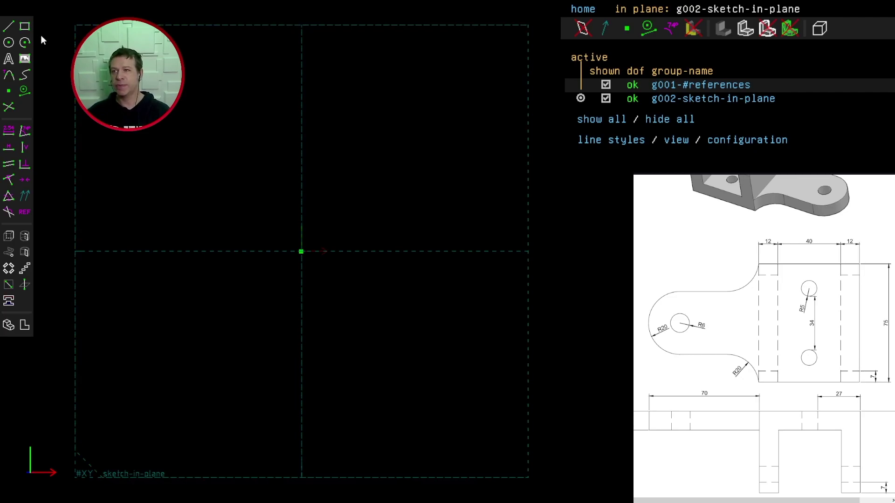
key(r)
click(192, 157)
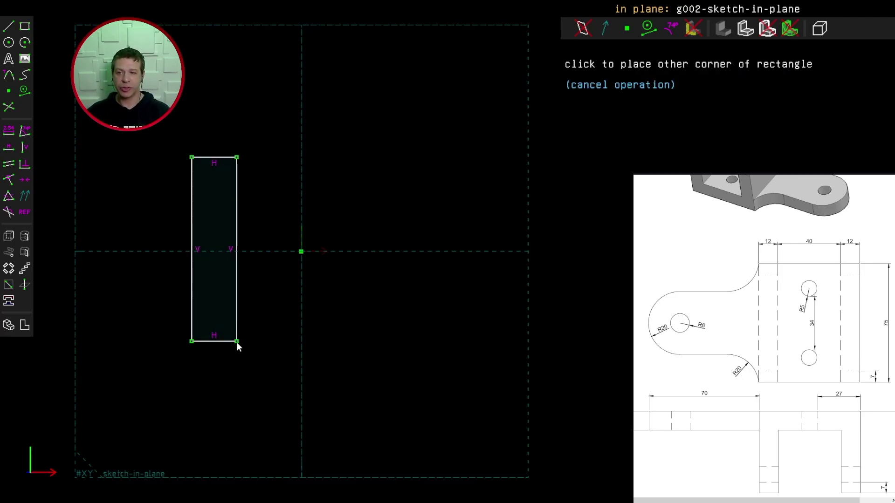
click(239, 349)
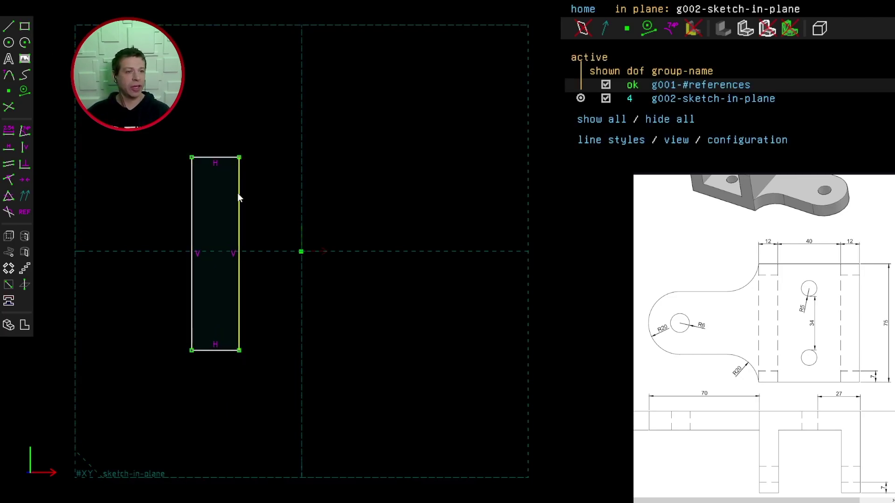
Set the rectangle's height to 75 mm and its width to 12 mm.
click(191, 179)
click(5, 134)
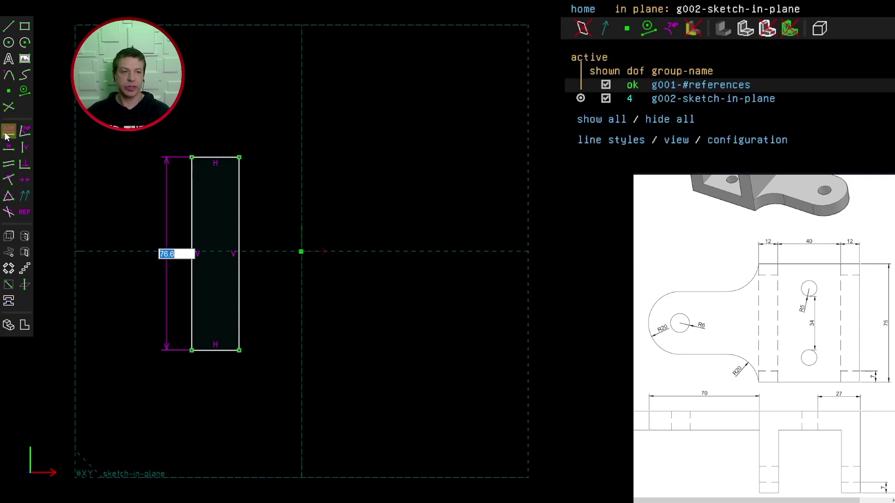
text(75)
key(Return)
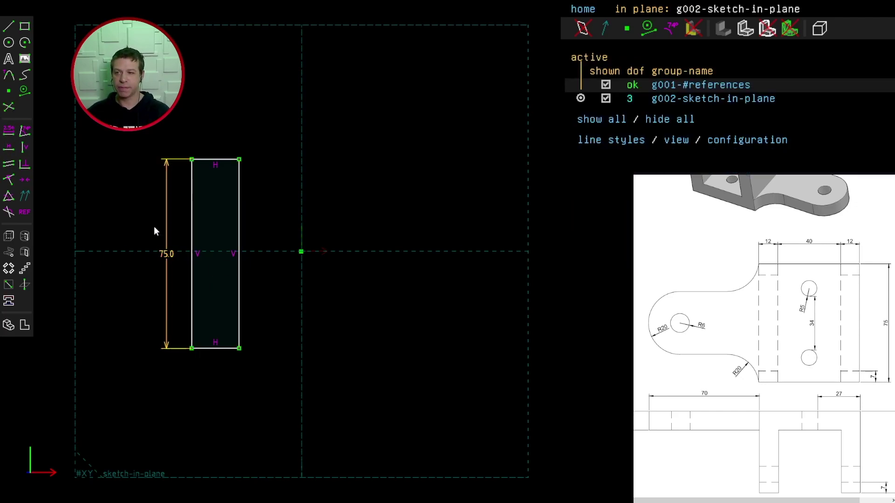
click(206, 159)
click(9, 133)
text(12)
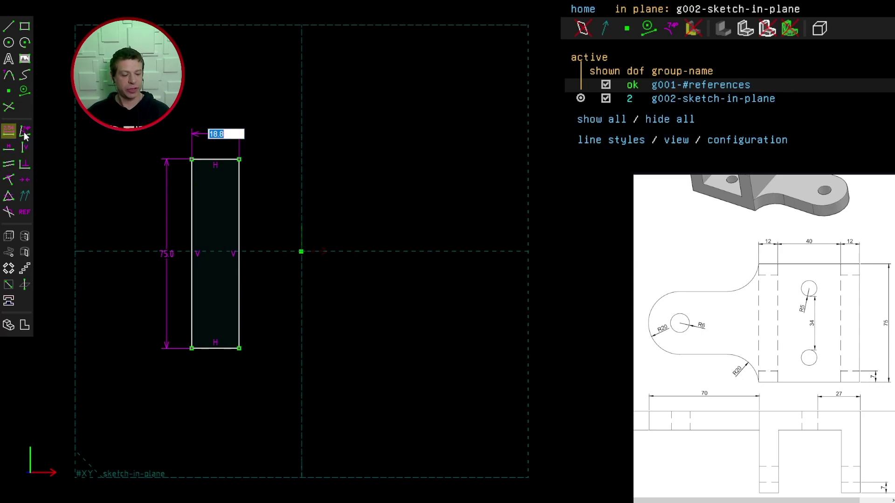
key(Return)
Make the rectangle's lower-left corner coincident with the origin.
click(201, 349)
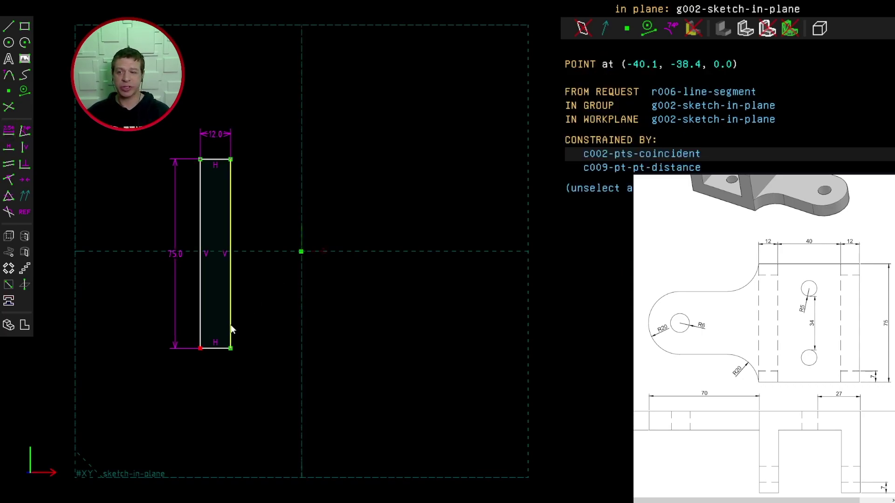
click(301, 252)
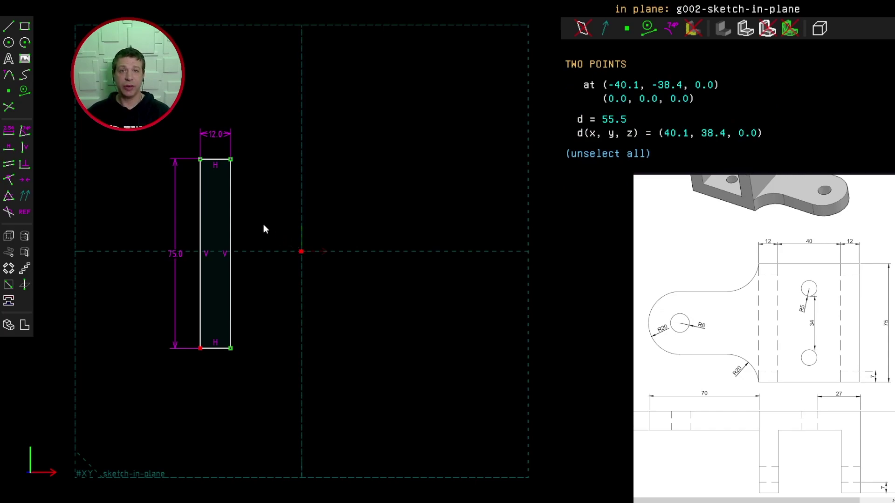
click(9, 179)
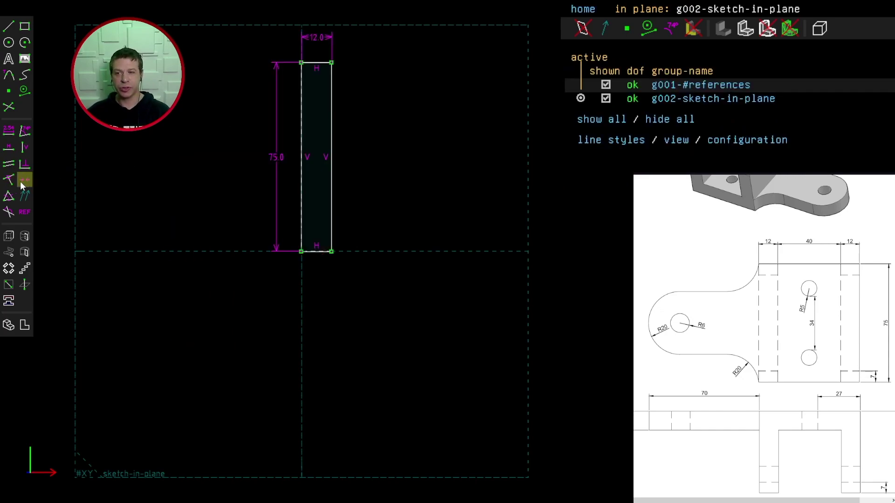
Extrude the rectangle and set the extrusion depth to 40 mm.
click(8, 237)
right_drag(408, 201, 259, 291)
click(259, 292)
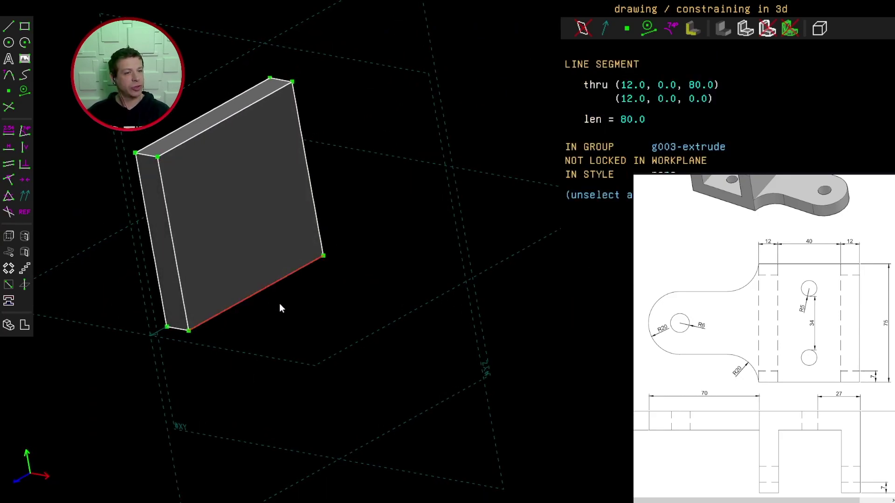
text(d)
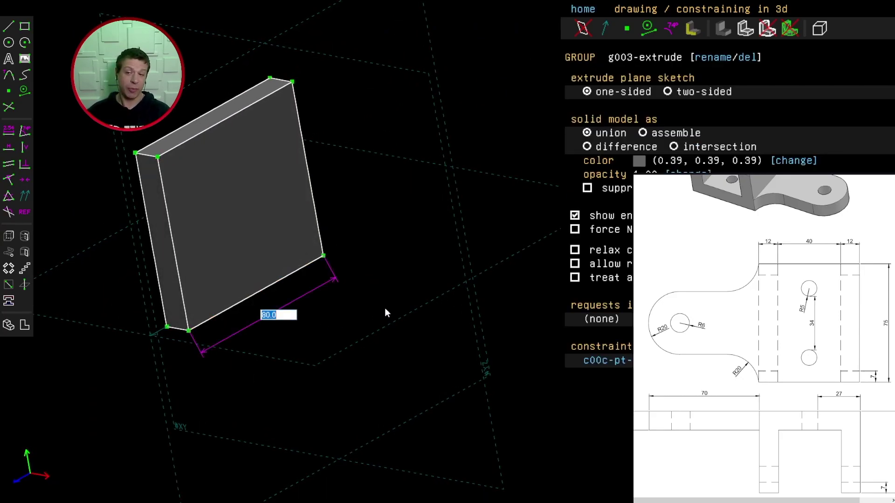
text(40)
key(Return)
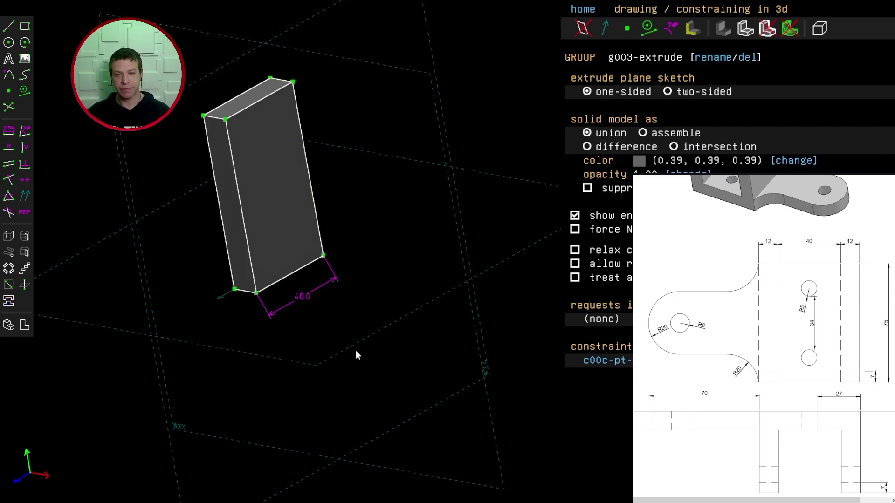
Create a new workplane sketch on the block's large 75 by 40 mm face from one corner and its two adjoining edges.
right_drag(354, 350, 242, 166)
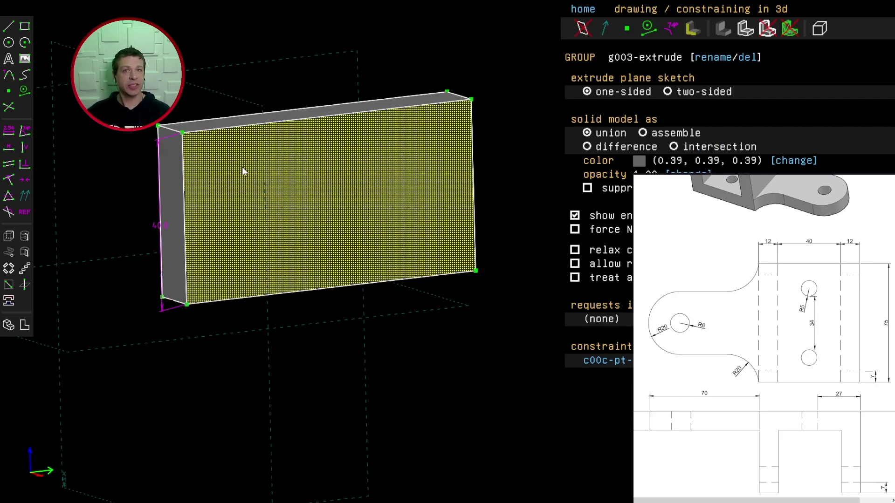
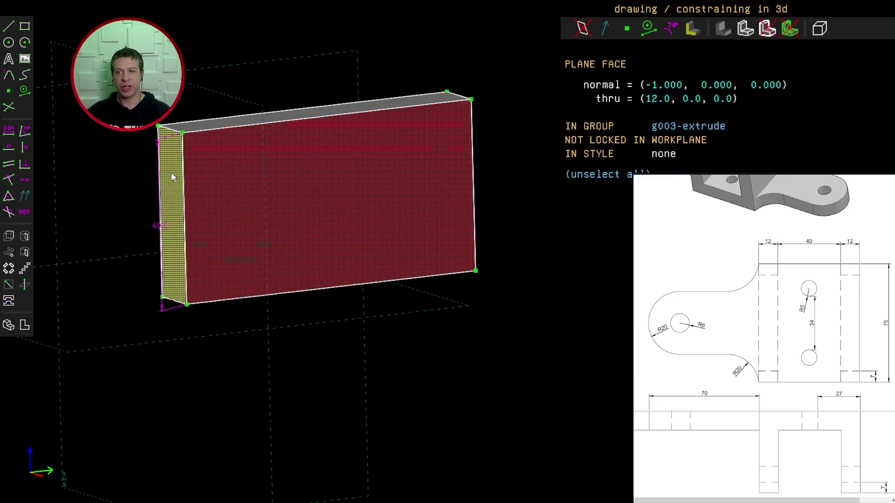
click(183, 133)
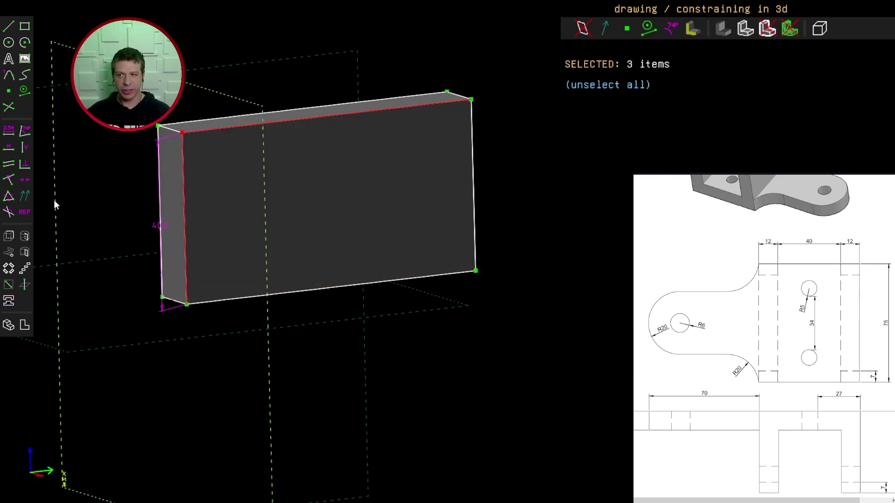
click(9, 285)
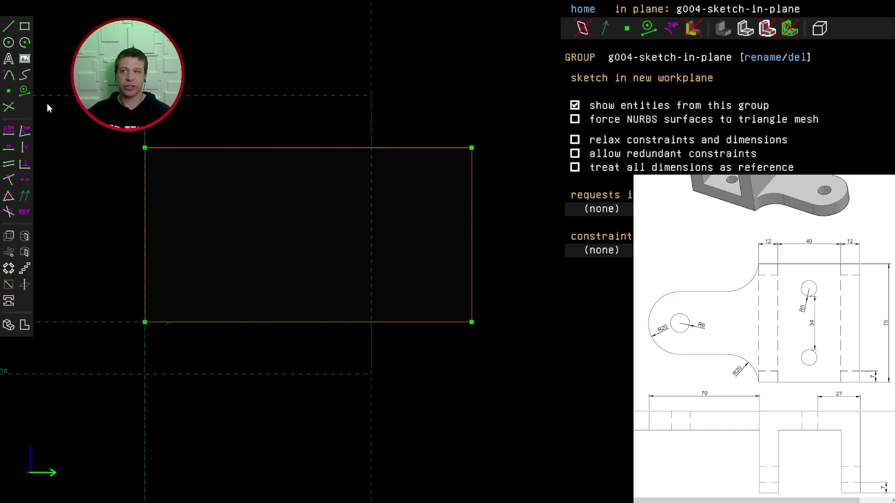
Draw two horizontal lines about 54 mm long, one above the other, in the upper part of the face.
click(9, 28)
click(192, 179)
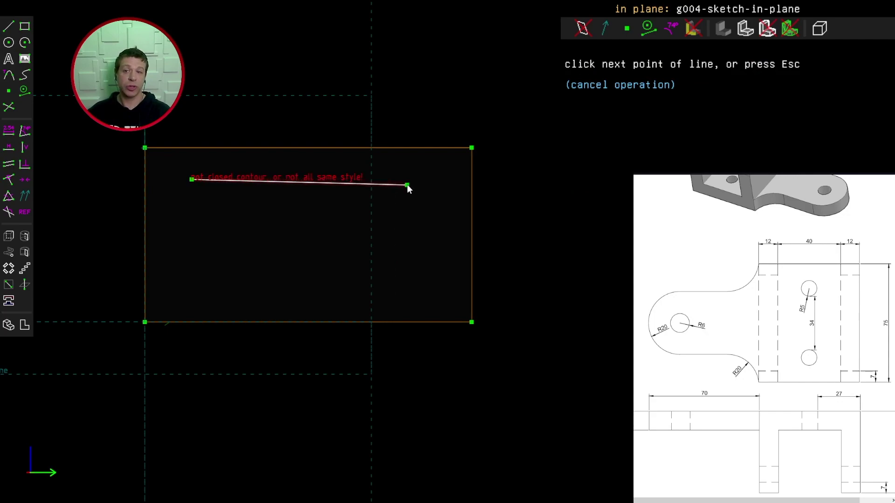
click(420, 183)
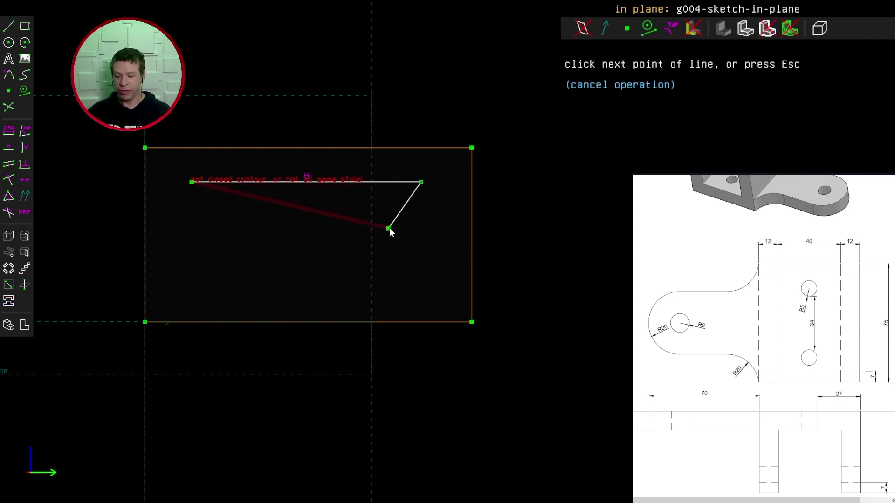
key(Escape)
click(7, 28)
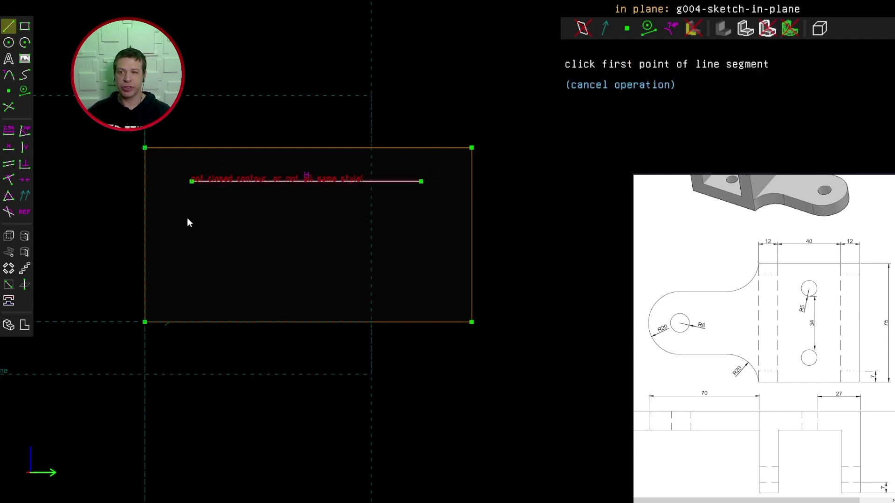
click(188, 215)
click(420, 215)
key(Escape)
Constrain the two horizontal lines to equal length.
click(254, 181)
click(274, 215)
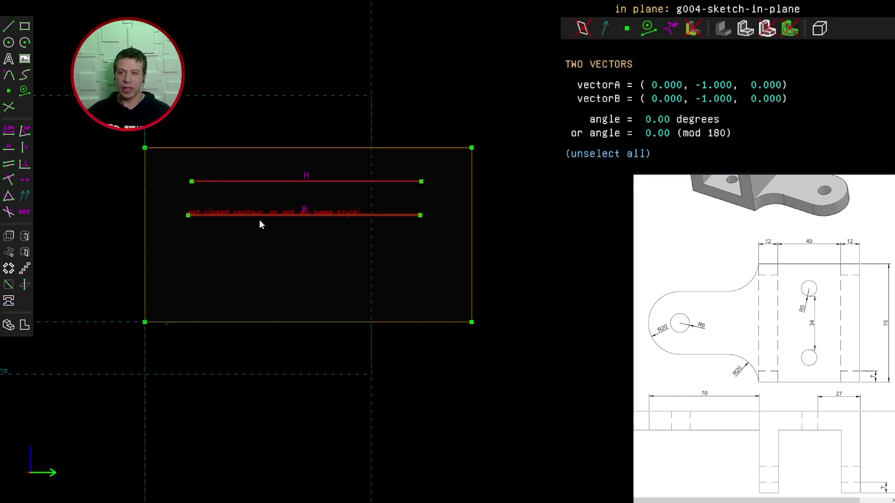
key(Escape)
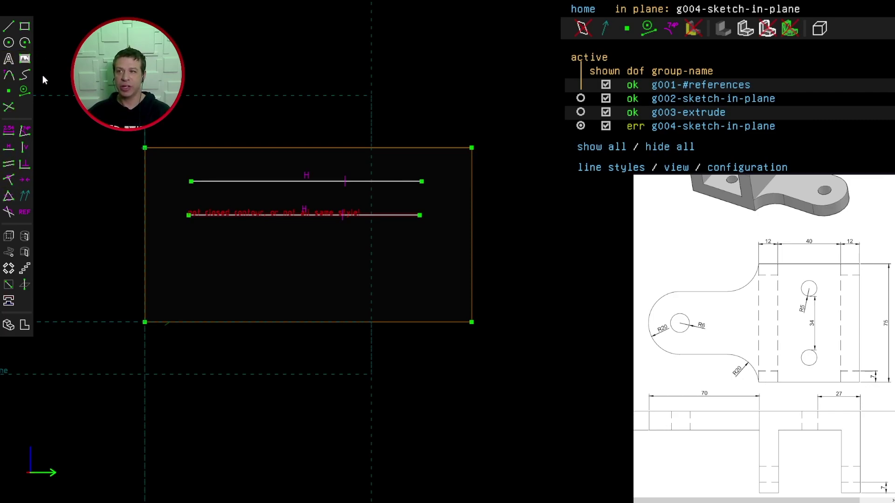
Join the line ends with an arc on each side to close the slot outline.
click(25, 48)
click(191, 182)
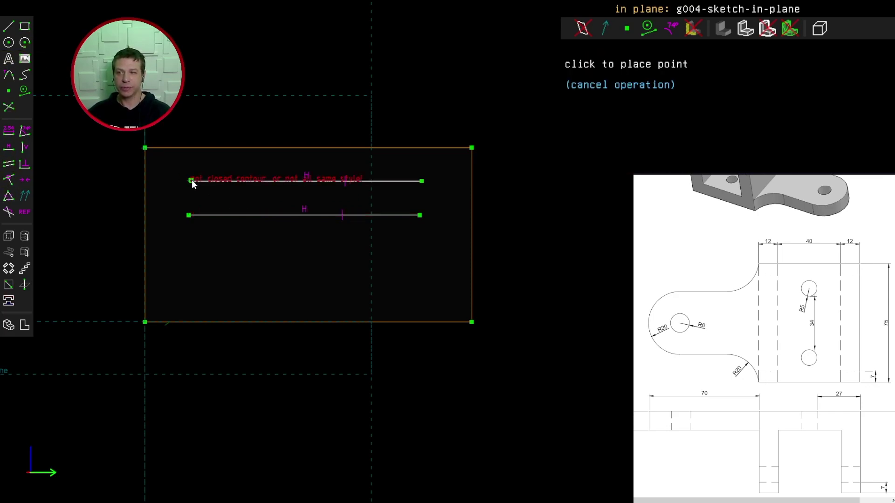
click(188, 215)
key(a)
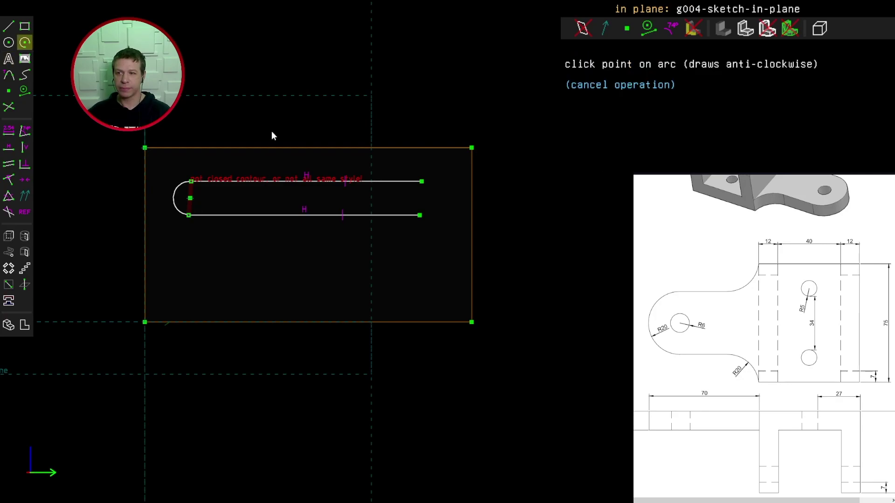
click(419, 216)
click(421, 181)
Make the slot's left arc tangent to both the upper and the lower line.
scroll(195, 187, up, 2)
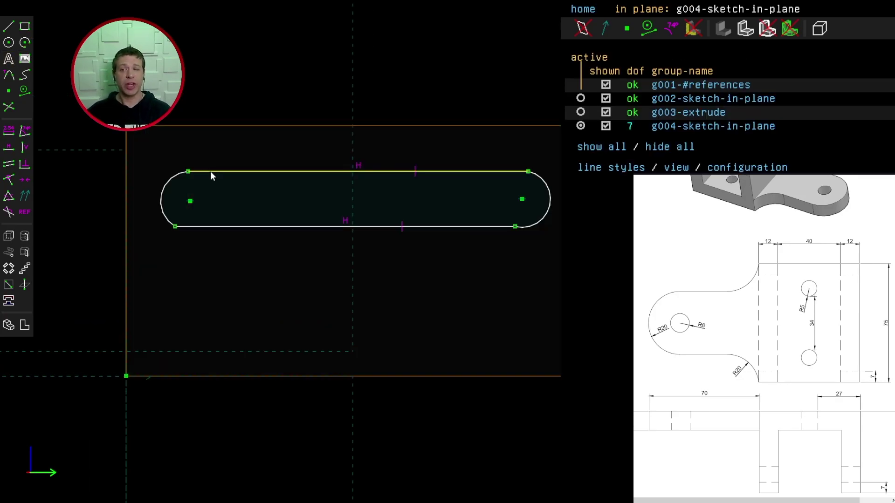
click(211, 172)
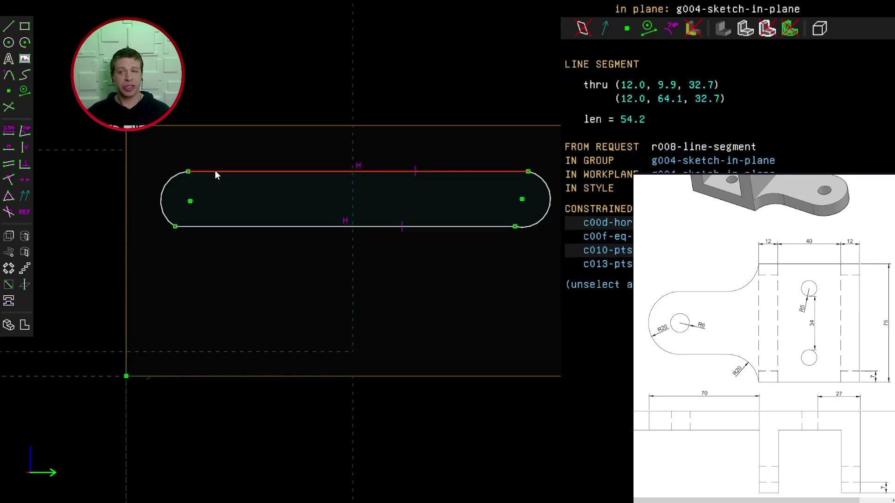
click(171, 175)
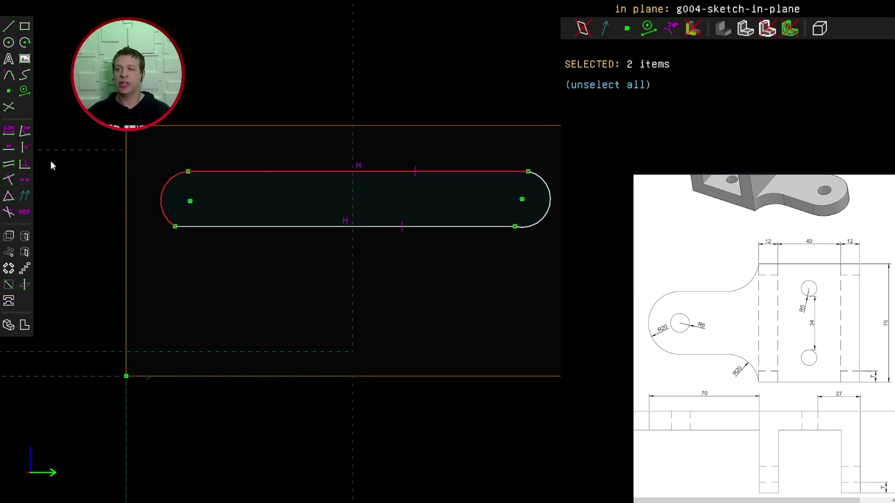
click(9, 166)
click(162, 214)
click(209, 235)
click(208, 227)
click(157, 197)
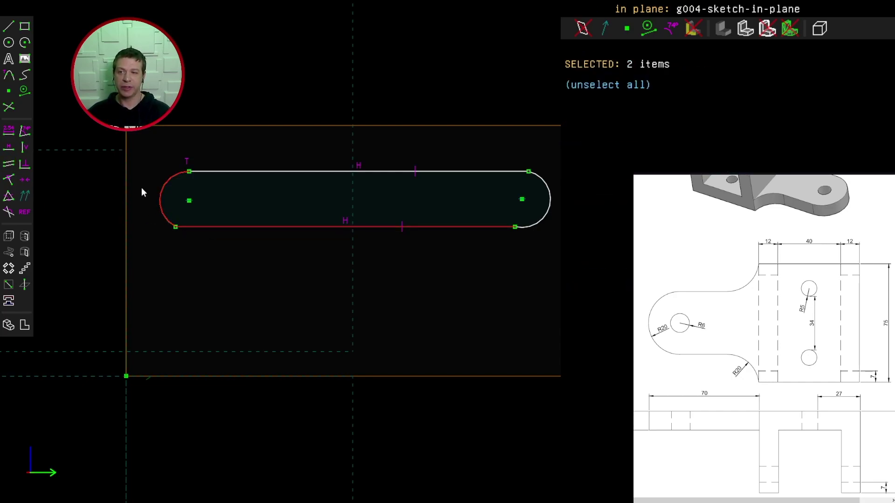
click(9, 164)
click(741, 456)
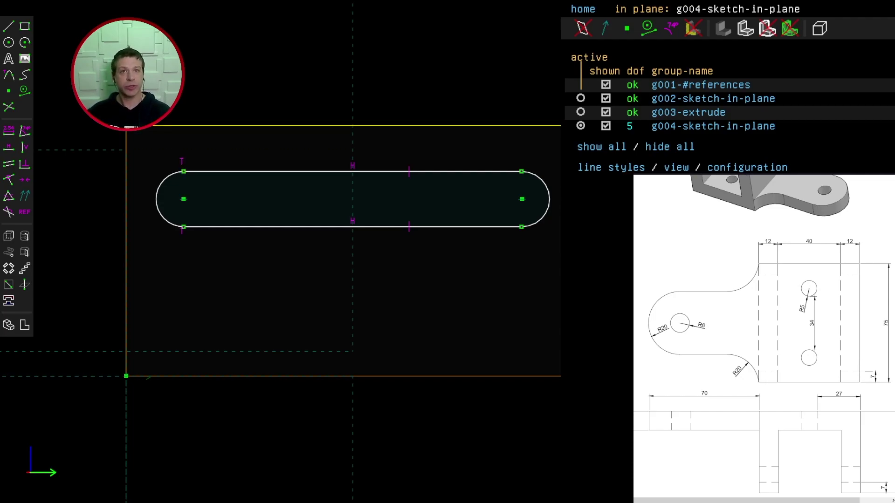
Set the distance from the slot's upper line to the face's top edge to 7 mm and shift the dimension label clear.
click(183, 172)
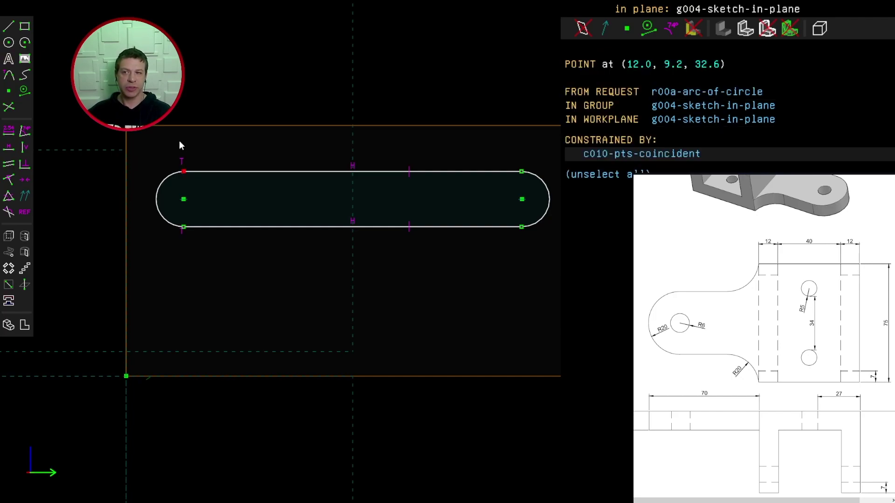
click(177, 126)
text(d)
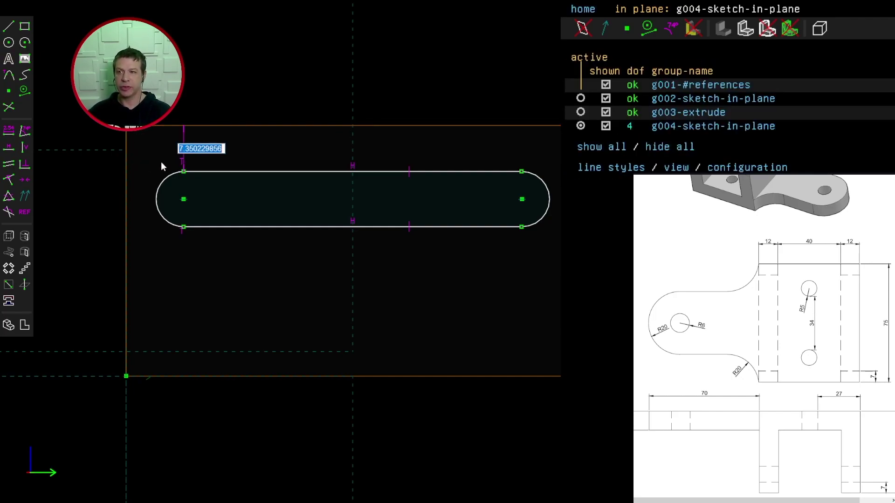
text(7)
key(Return)
drag(181, 141, 188, 141)
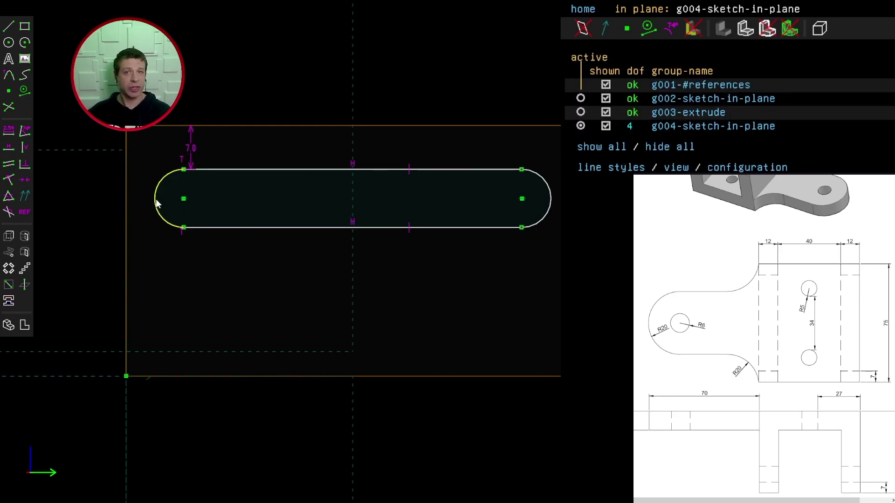
Place a datum point on the slot's left arc and align it horizontally with the arc's centre.
click(8, 91)
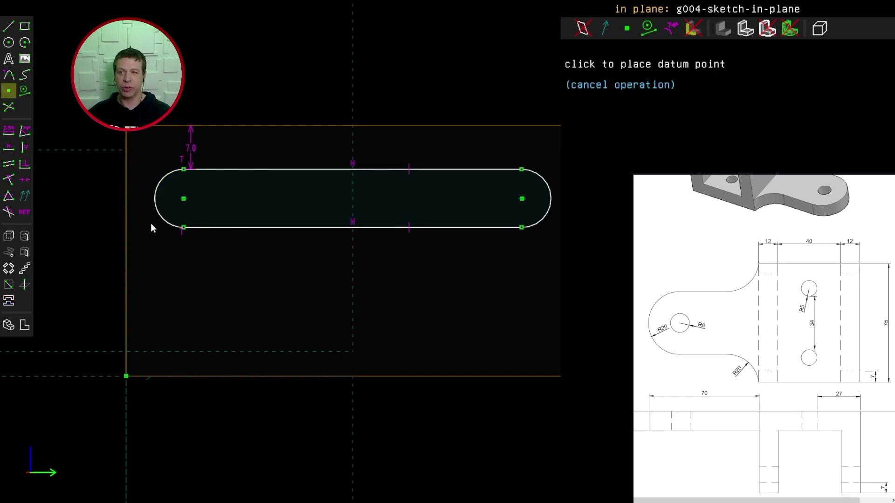
click(157, 210)
click(157, 209)
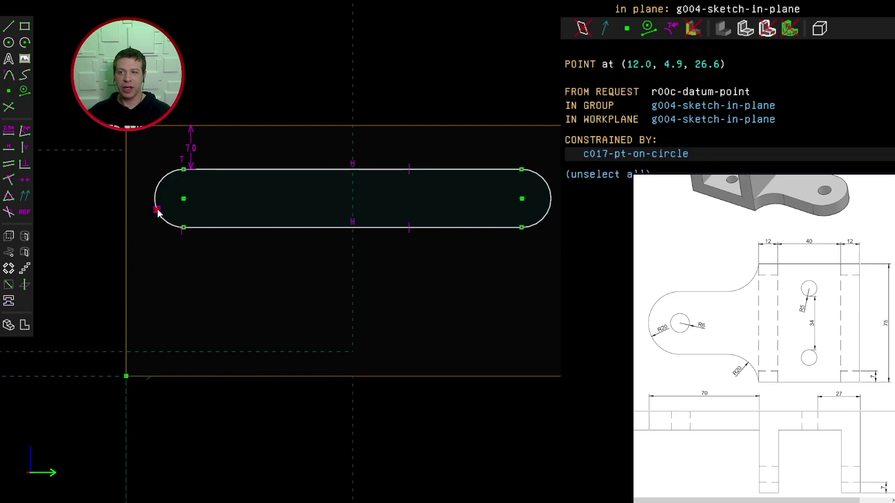
click(183, 203)
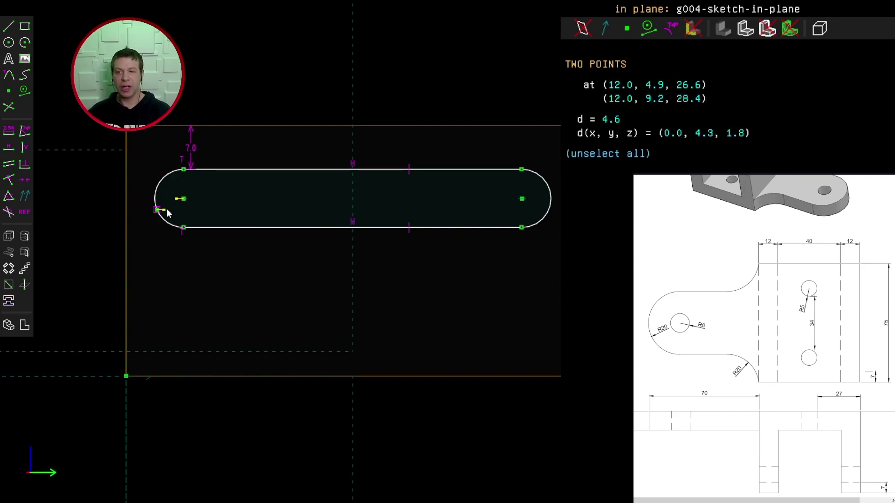
key(h)
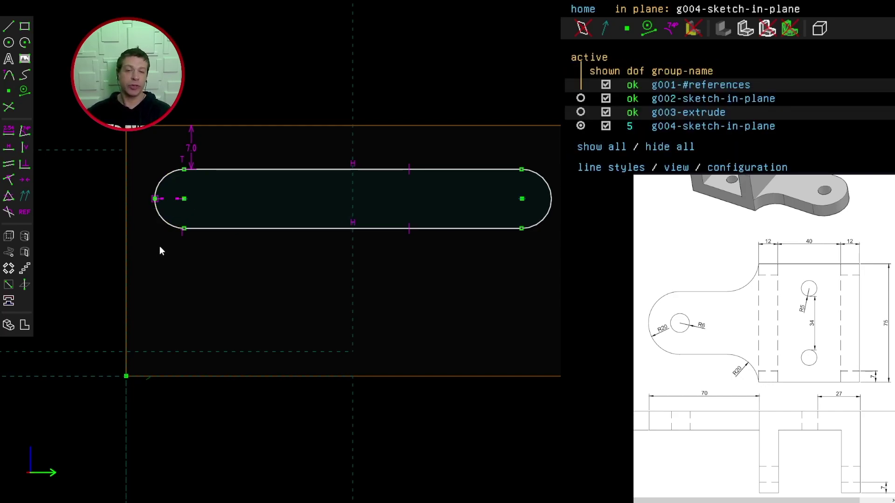
Set the distance from the left arc's datum point to the face's left edge to 7 mm.
click(151, 204)
click(126, 210)
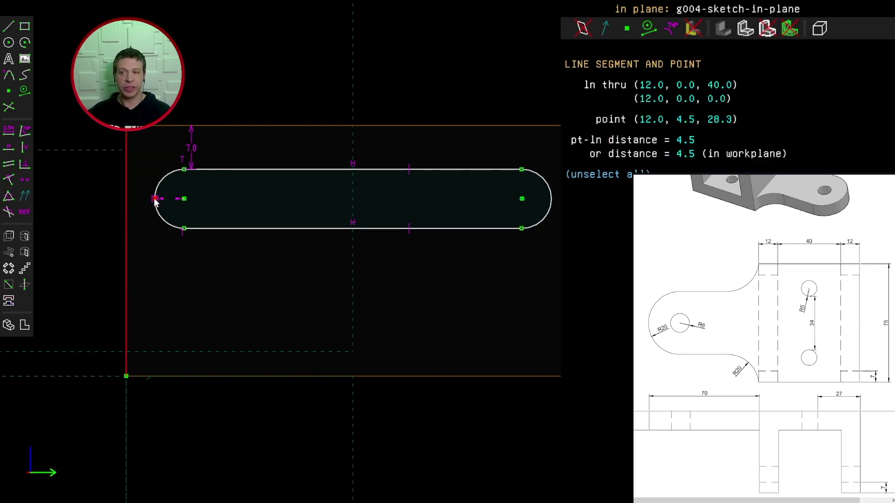
click(8, 131)
text(7)
key(Return)
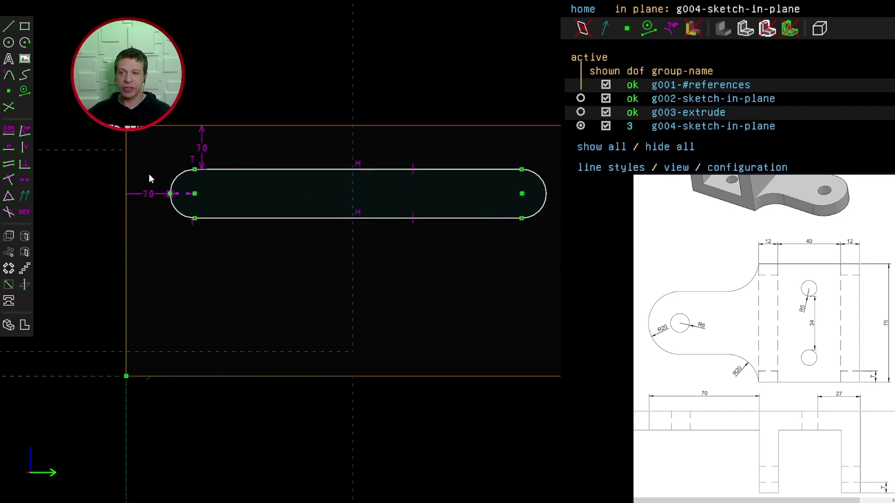
Place a datum point on the slot's right arc, level with the arc's centre and 7 mm from the face's right edge.
key(p)
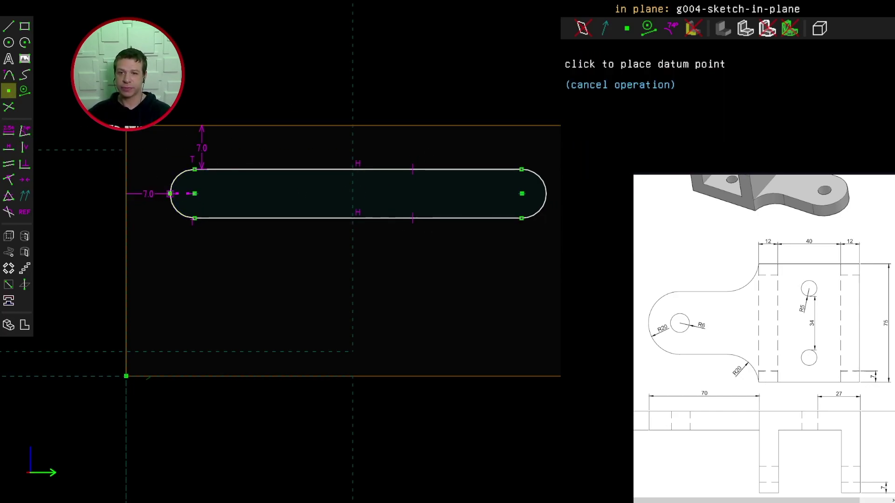
click(541, 179)
click(521, 193)
key(h)
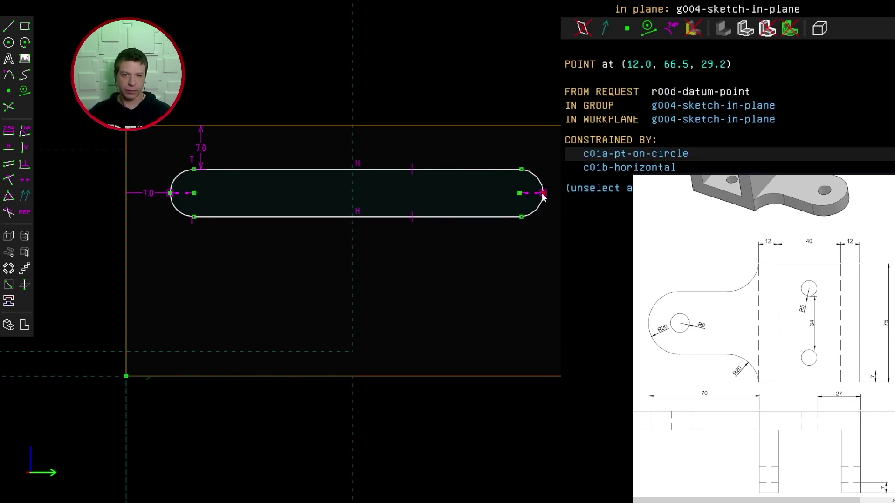
key(Escape)
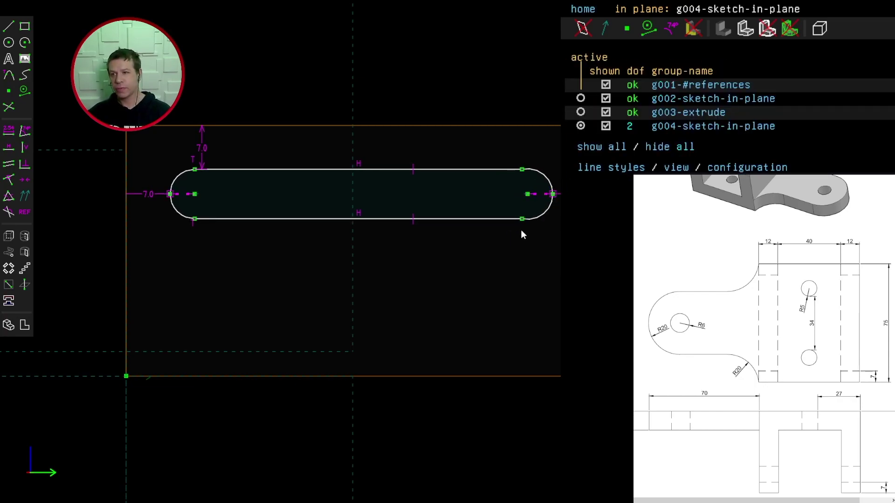
Make the slot's right arc tangent to the upper horizontal line.
scroll(522, 191, up, 2)
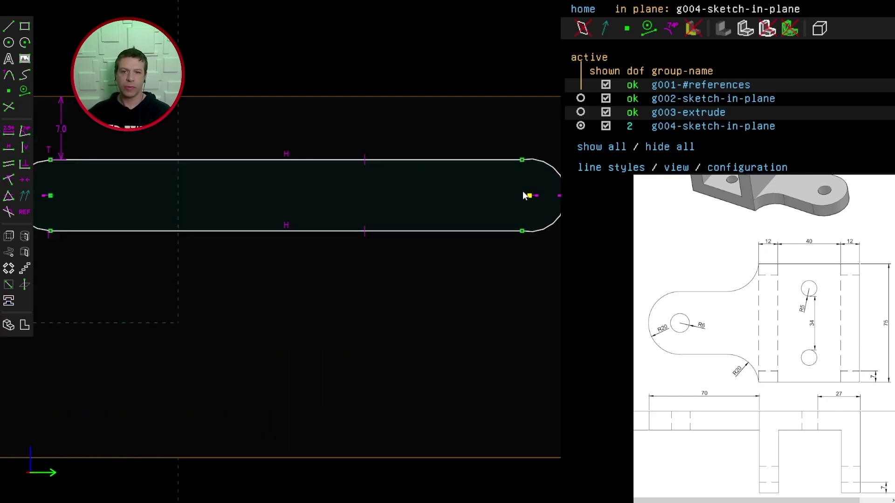
click(506, 160)
click(540, 161)
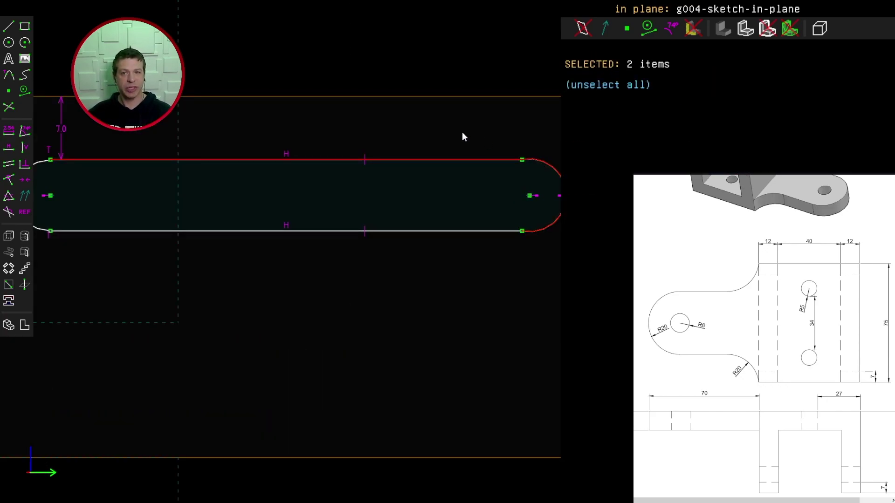
click(9, 164)
scroll(174, 233, down, 2)
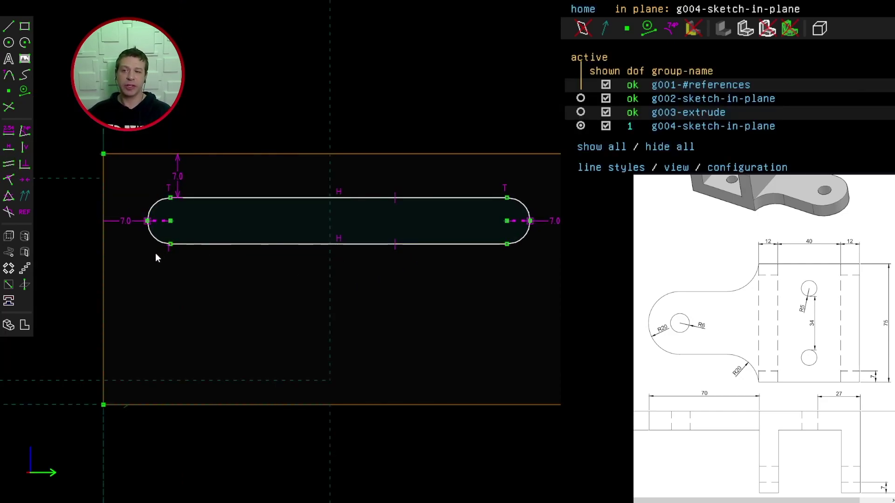
Dimension the slot's left arc with a diameter of 10 mm.
scroll(172, 245, up, 1)
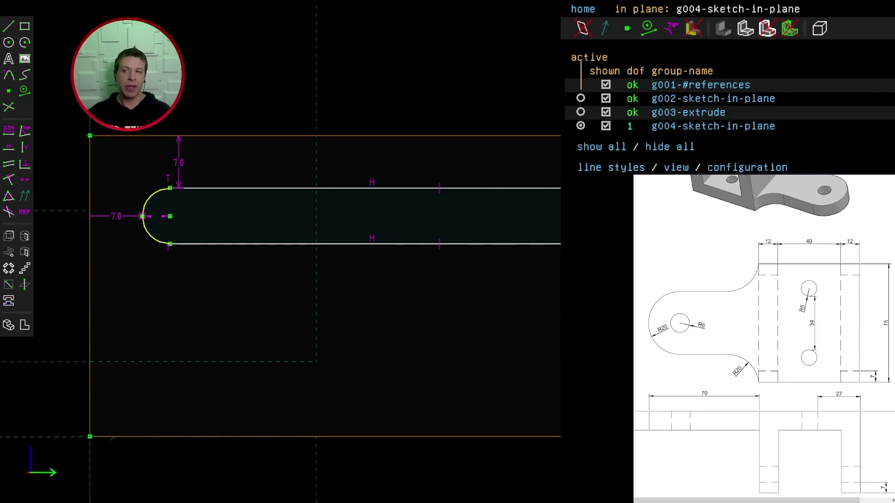
click(149, 196)
click(8, 130)
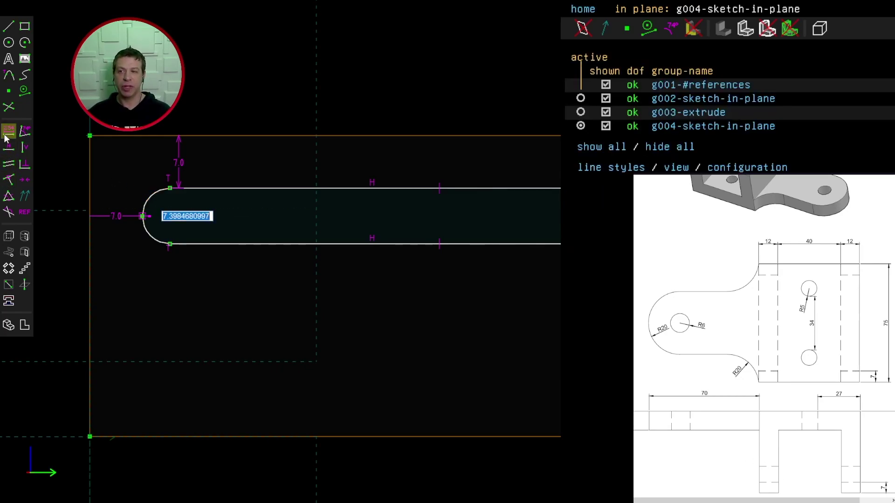
text(10)
key(Return)
right_drag(339, 370, 299, 332)
scroll(298, 329, down, 3)
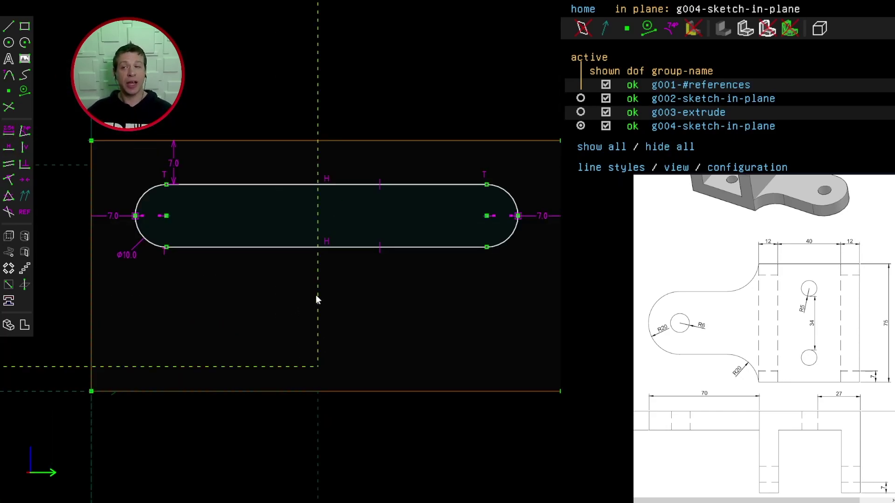
Draw an arc across the face's upper-left corner, with its ends on the top and left edges.
click(25, 42)
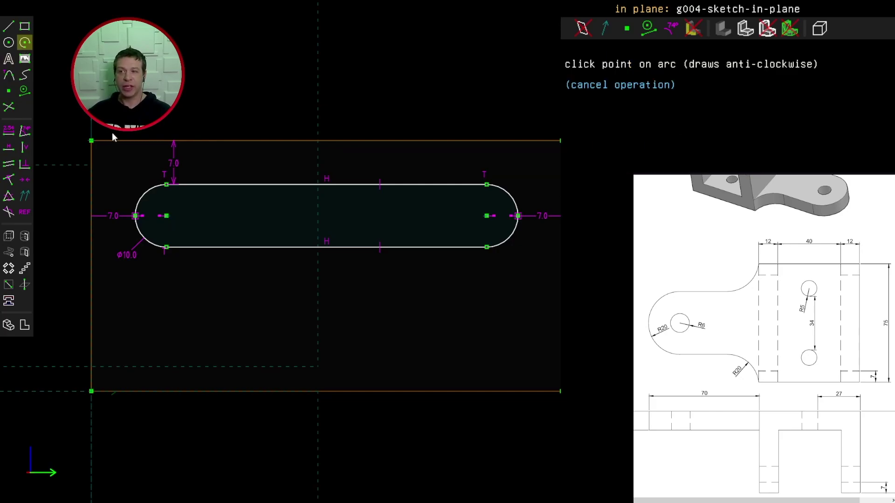
click(129, 139)
click(91, 200)
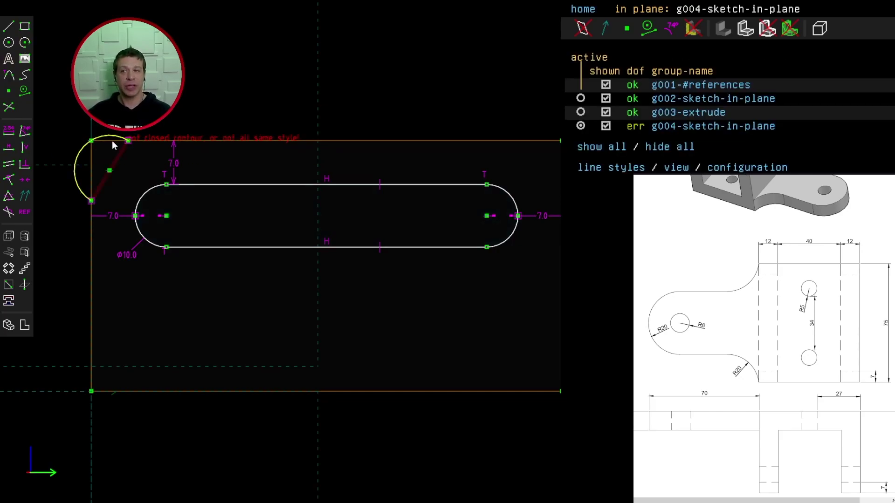
Align the corner arc's centre vertically with its upper endpoint and horizontally with its lower endpoint.
click(111, 170)
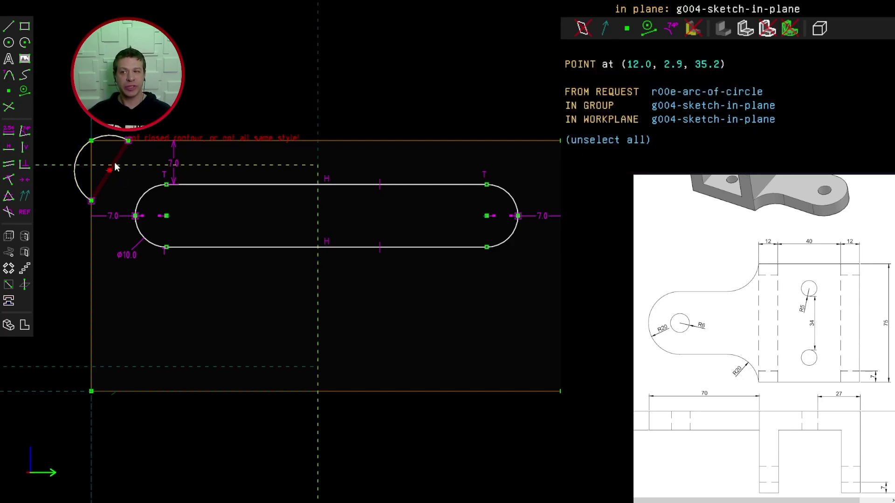
click(129, 141)
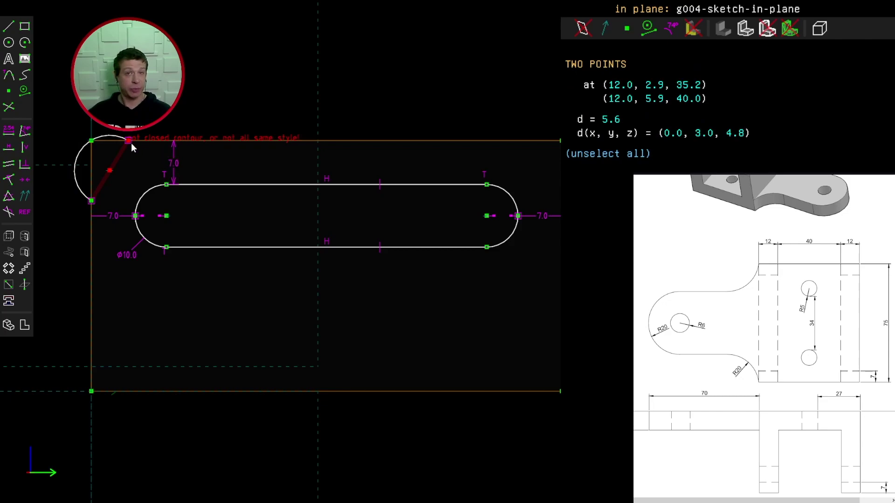
click(25, 148)
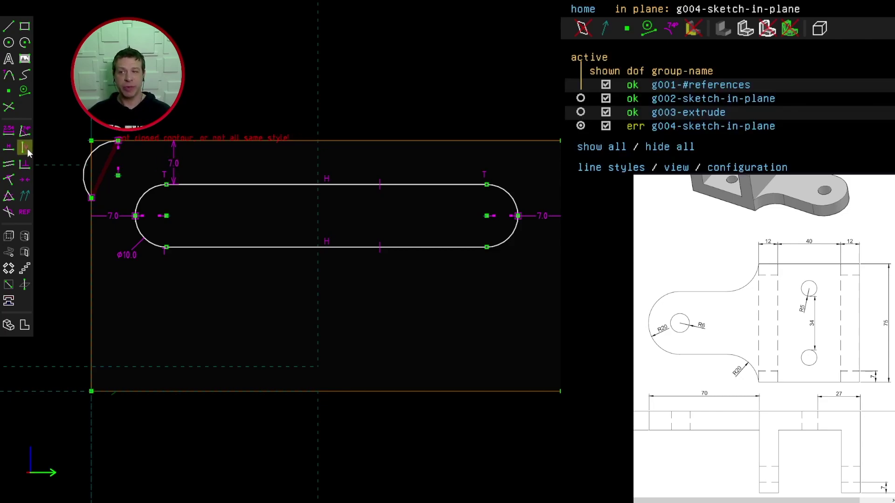
click(118, 175)
click(92, 198)
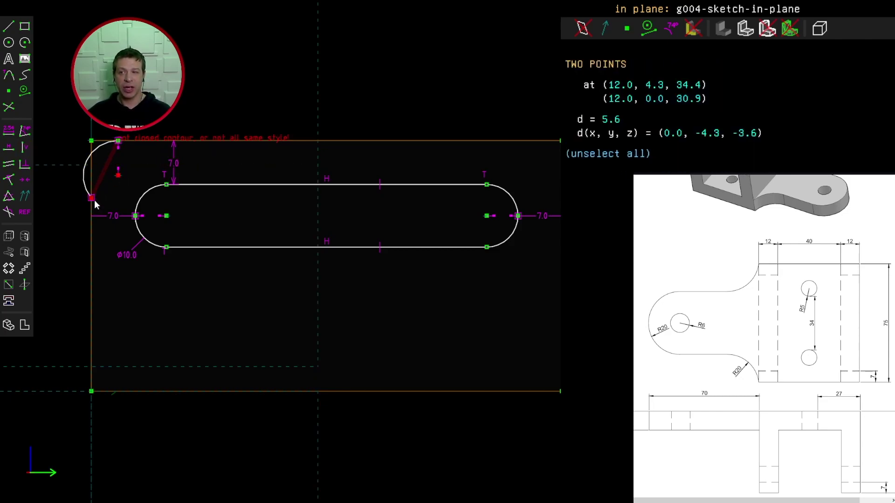
click(23, 162)
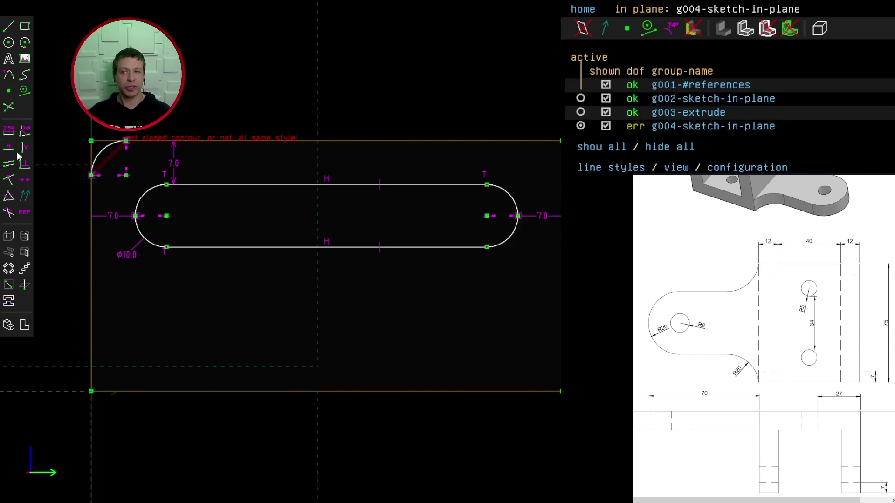
Close the upper-left corner outline with lines from the arc's ends to the corner, and build a matching outline at the upper-right corner.
click(8, 26)
click(92, 175)
key(Escape)
key(s)
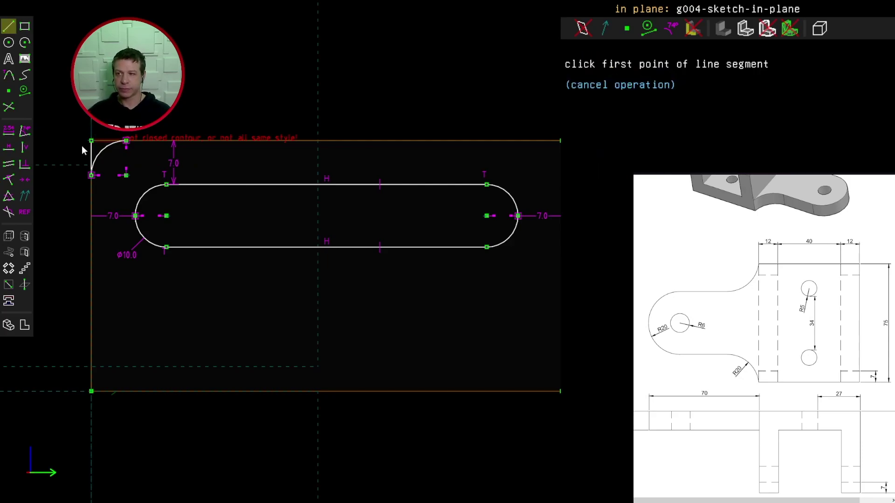
click(87, 150)
key(Escape)
Constrain the two upper corner arcs to equal radius.
click(108, 147)
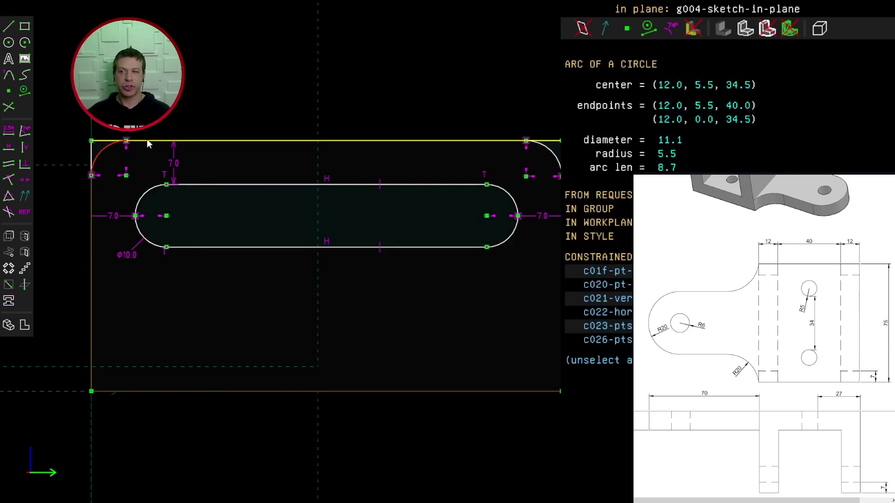
click(546, 149)
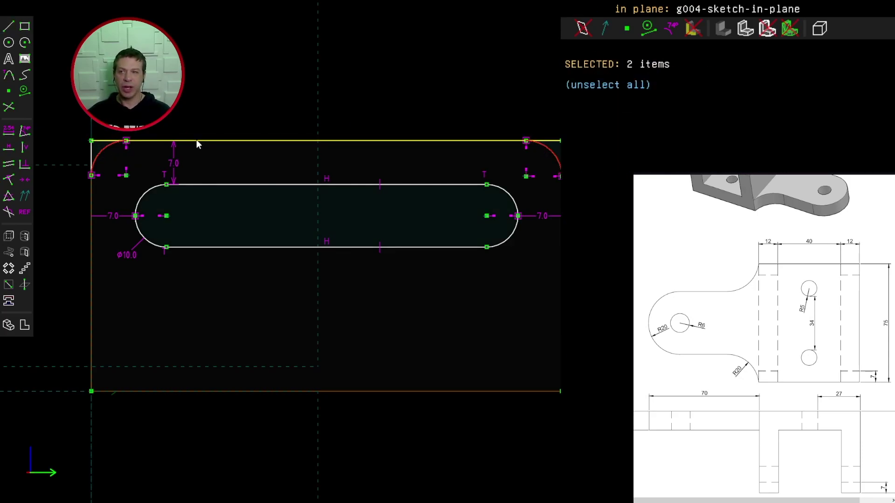
click(9, 196)
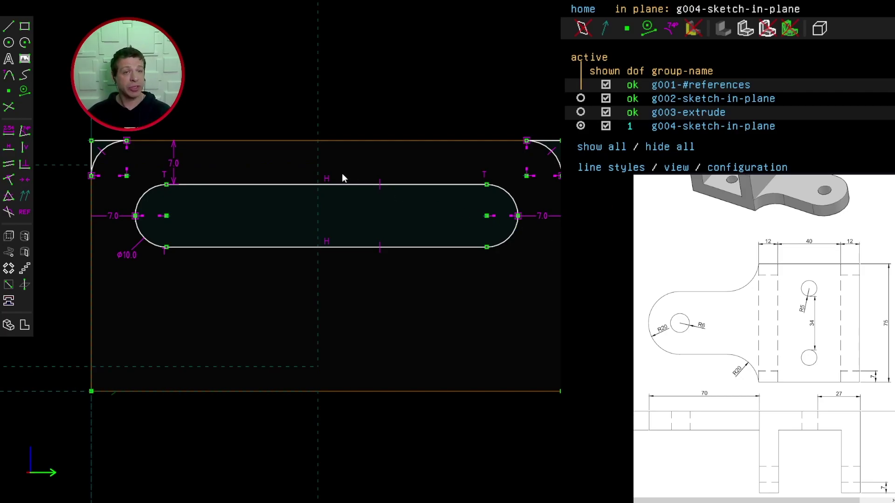
scroll(692, 235, up, 3)
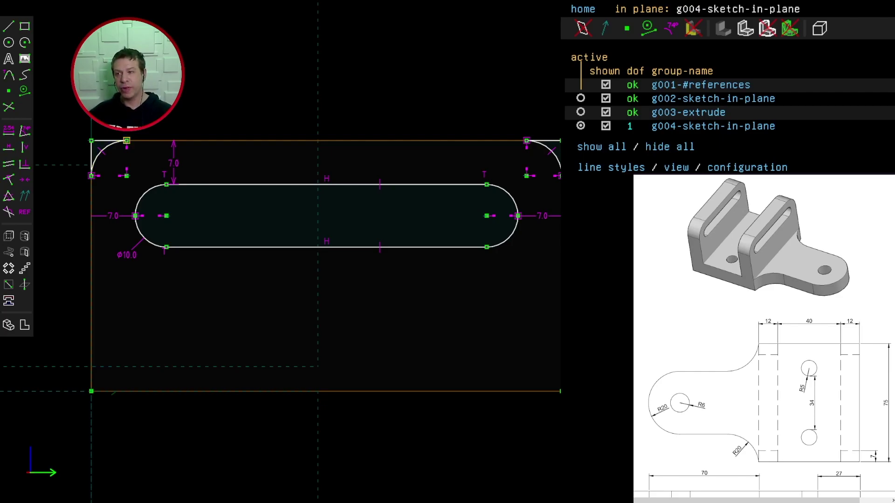
drag(126, 141, 167, 141)
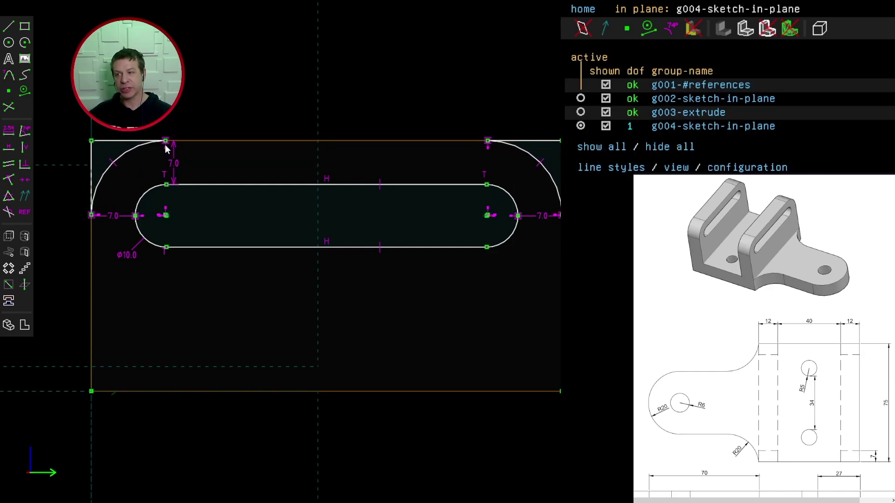
key(c)
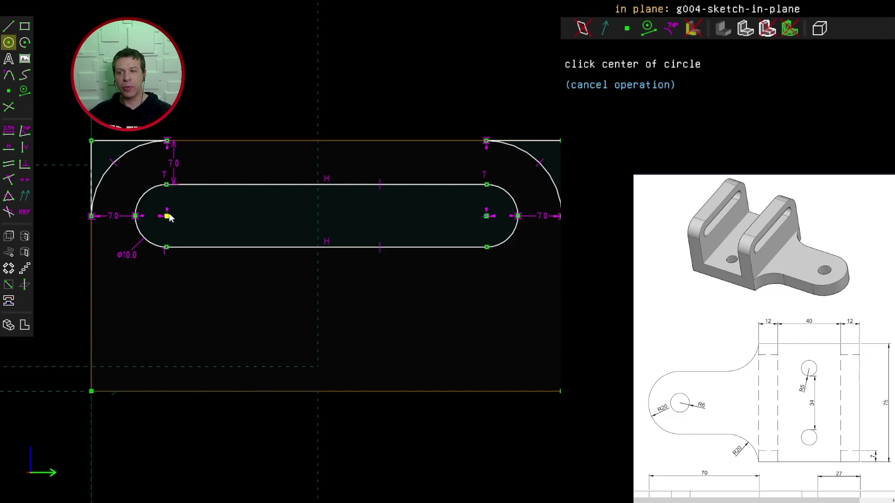
click(167, 215)
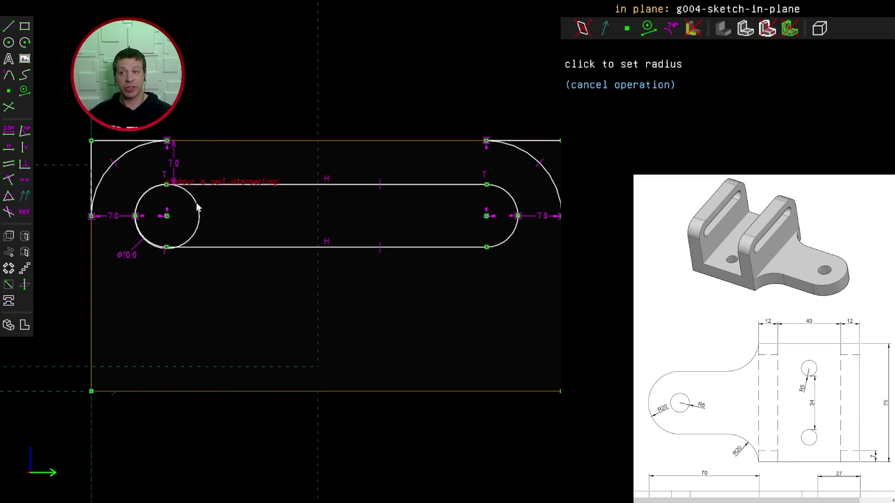
click(219, 195)
Align the left corner arc's upper endpoint vertically with the centre of the slot's left arc.
click(166, 216)
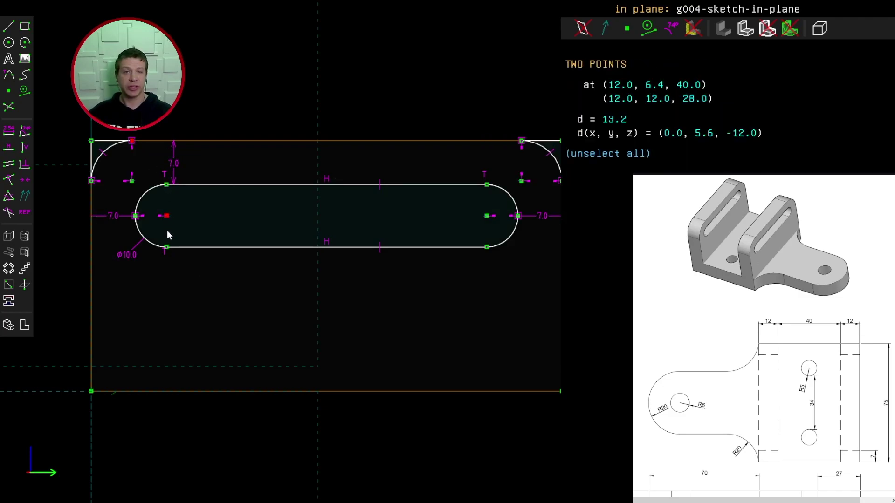
click(25, 147)
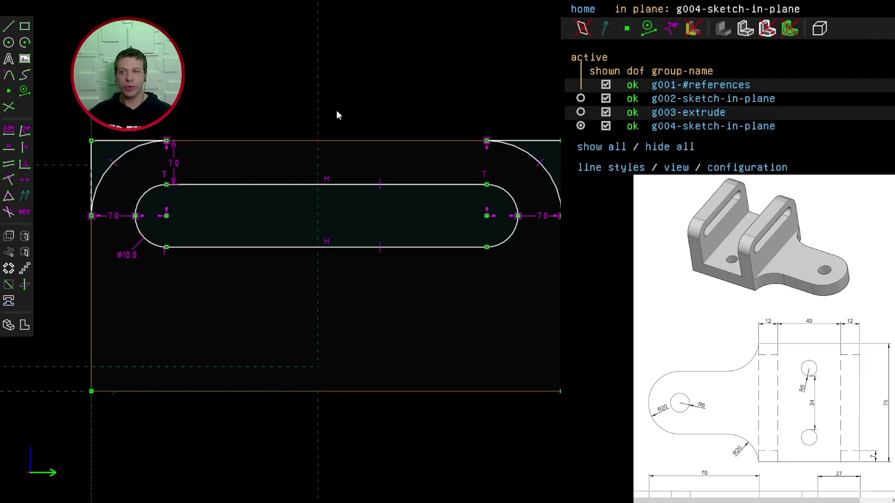
Extrude the slot and corner sketch as a difference cut through the block, and force its NURBS surfaces to a triangle mesh.
click(8, 235)
middle_drag(211, 299, 298, 321)
click(587, 147)
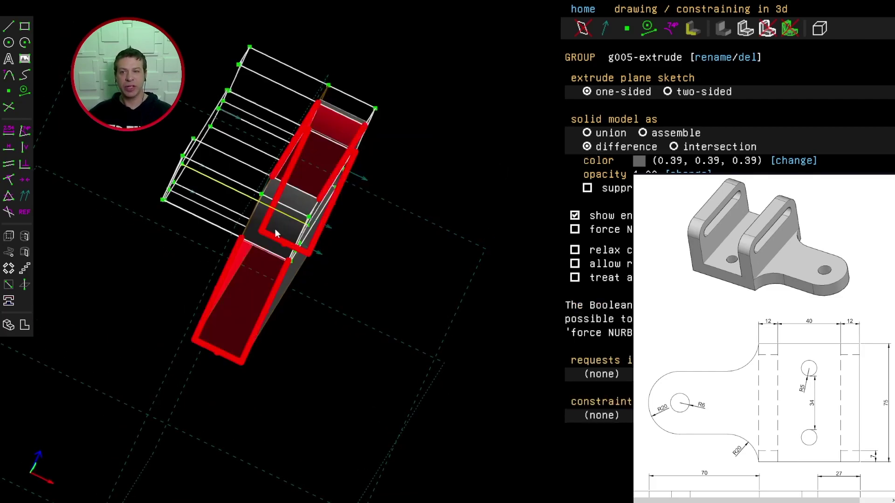
middle_drag(333, 370, 383, 419)
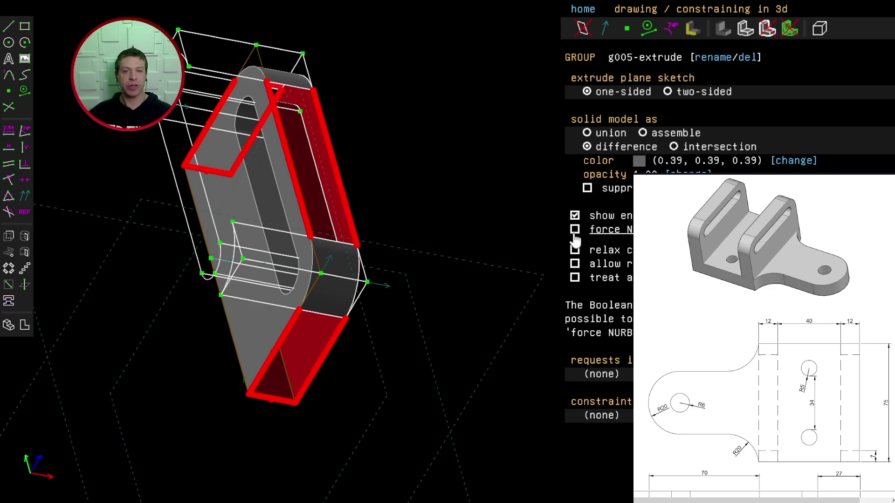
mouse_move(195, 334)
middle_down()
mouse_move(219, 323)
mouse_move(261, 278)
middle_up()
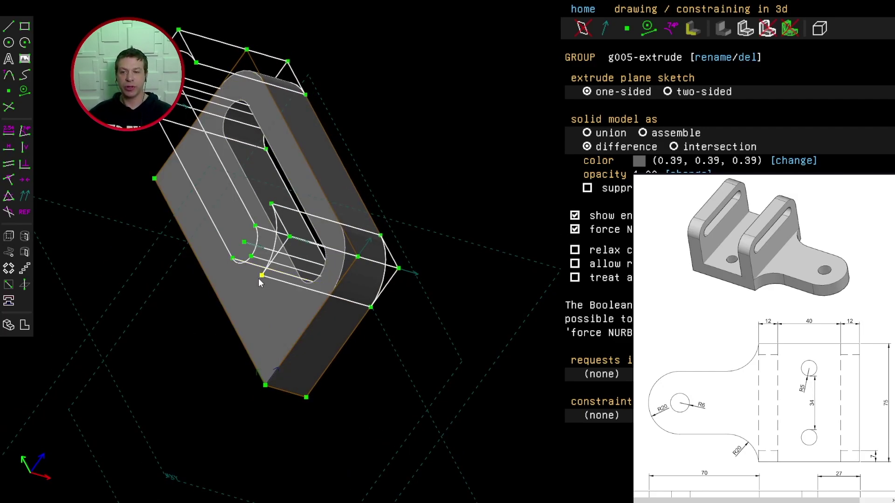
Constrain the far end point of the cut extrusion onto the block's large flat face.
click(262, 275)
click(270, 305)
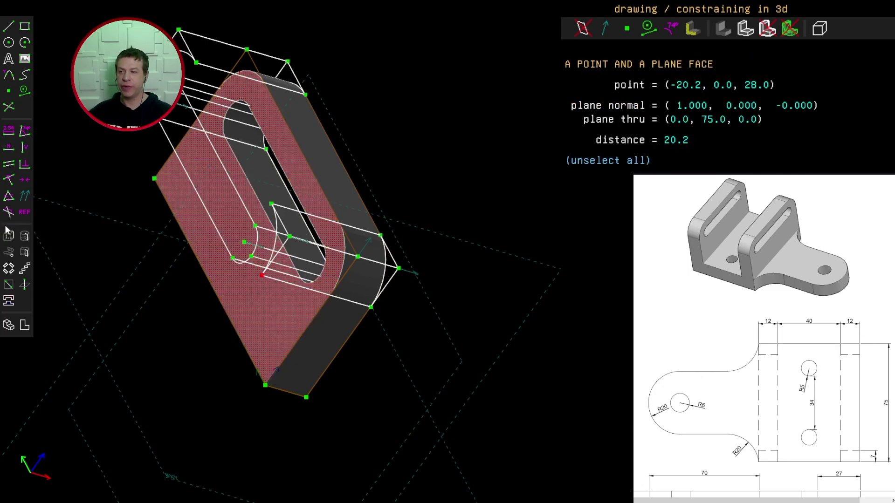
click(9, 180)
middle_drag(389, 420, 169, 124)
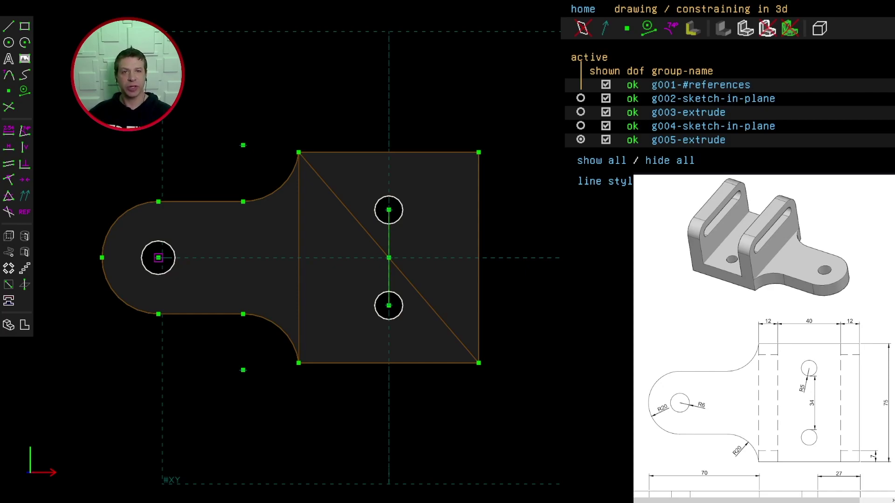
Link slotPiece2.slvs as an assembled part beside the base plate's straight edge, and force its NURBS surfaces to a triangle mesh.
middle_drag(203, 139, 255, 206)
scroll(315, 135, down, 3)
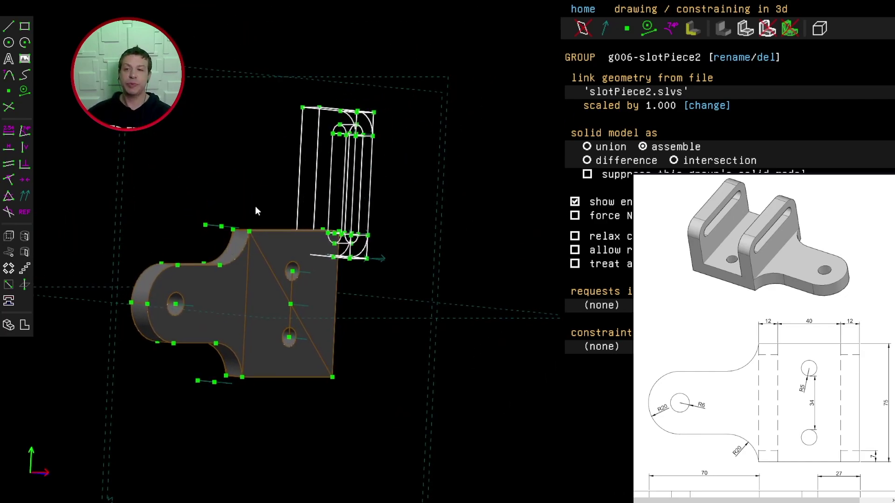
scroll(284, 186, down, 2)
scroll(290, 213, up, 1)
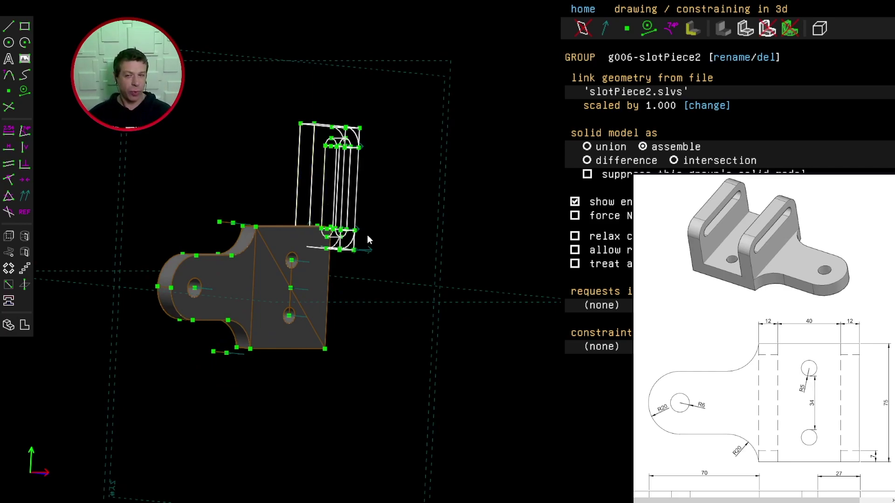
drag(340, 251, 402, 361)
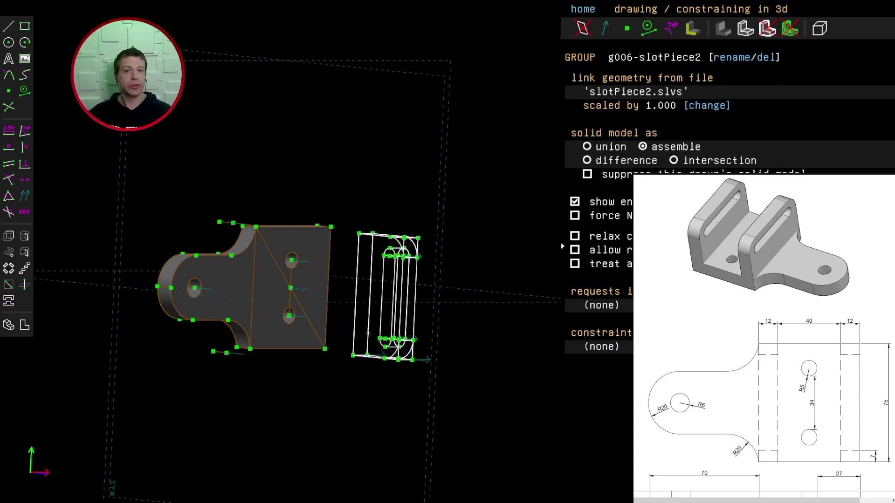
click(574, 217)
Try making the slot piece's lower outer corner point coincident with the base plate's corner beside the fillet, and undo the constraint.
middle_drag(414, 406, 208, 174)
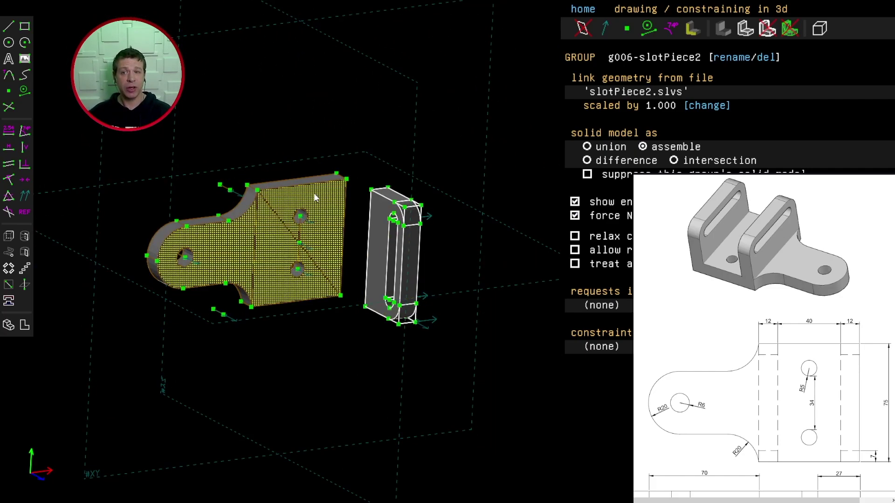
scroll(265, 215, up, 3)
click(448, 171)
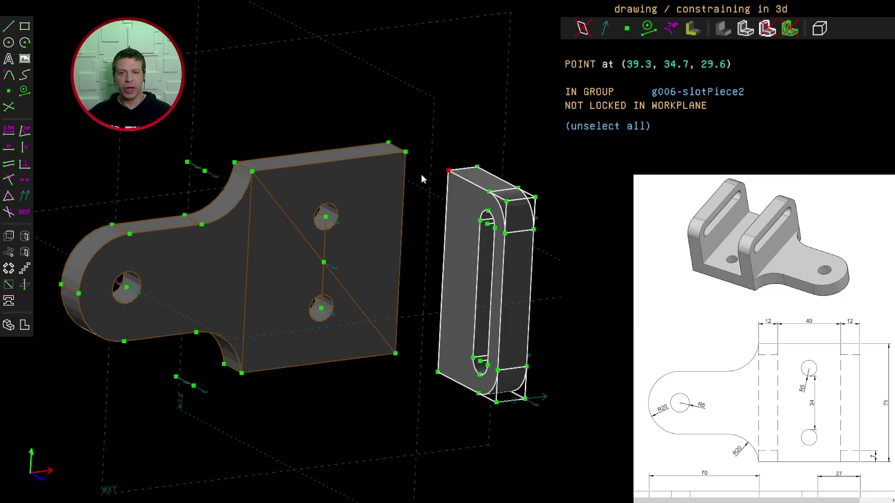
click(252, 172)
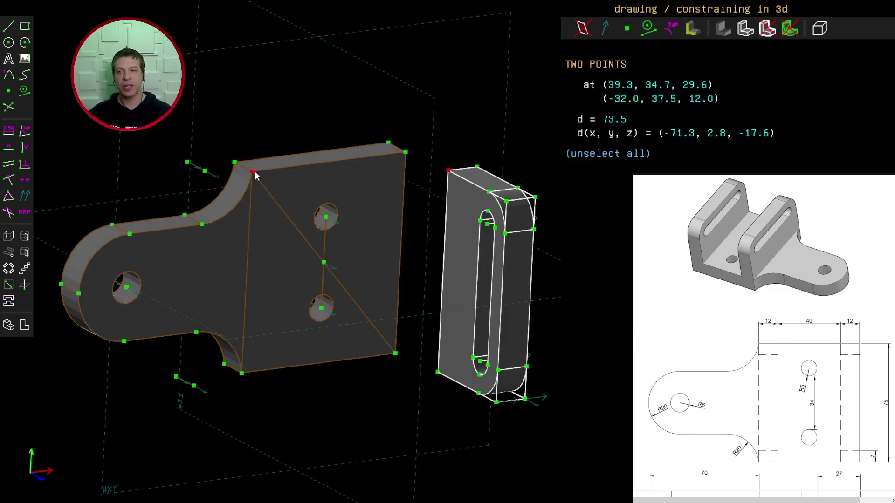
click(8, 181)
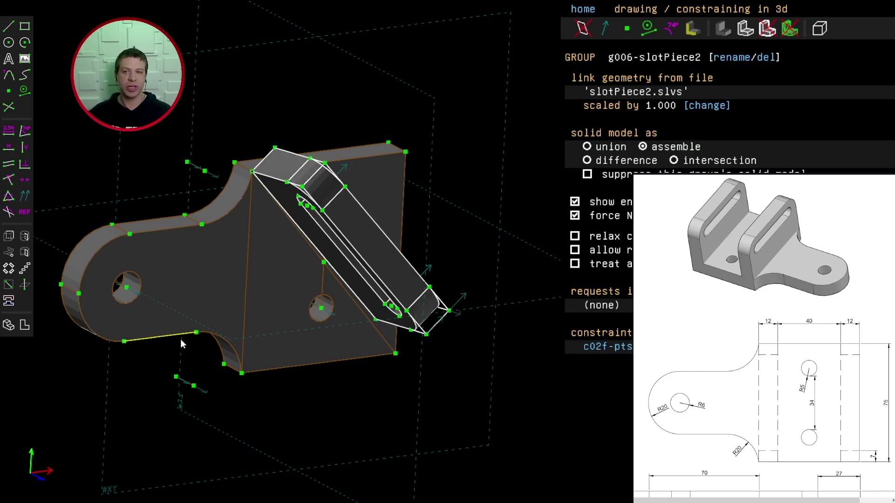
key(F2)
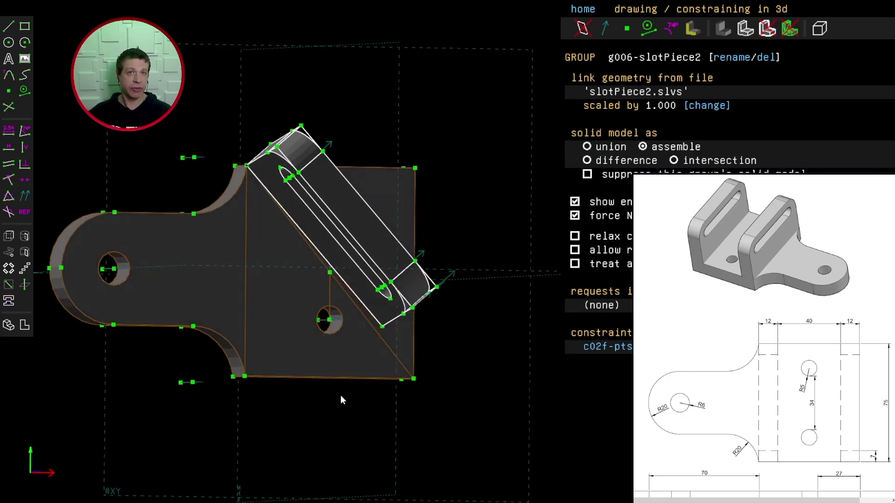
key(ctrl+z)
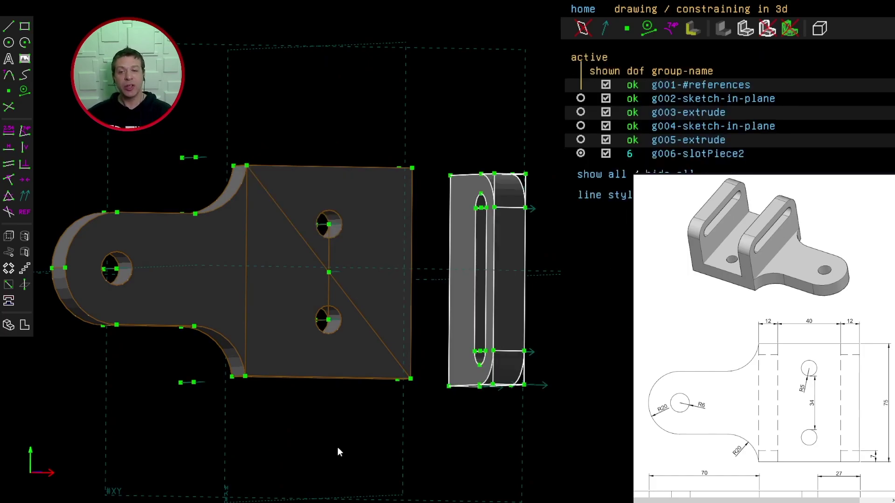
Constrain the linked slot piece to the same orientation as the base plate, using its normal and the tongue hole's normal.
middle_drag(302, 416, 340, 423)
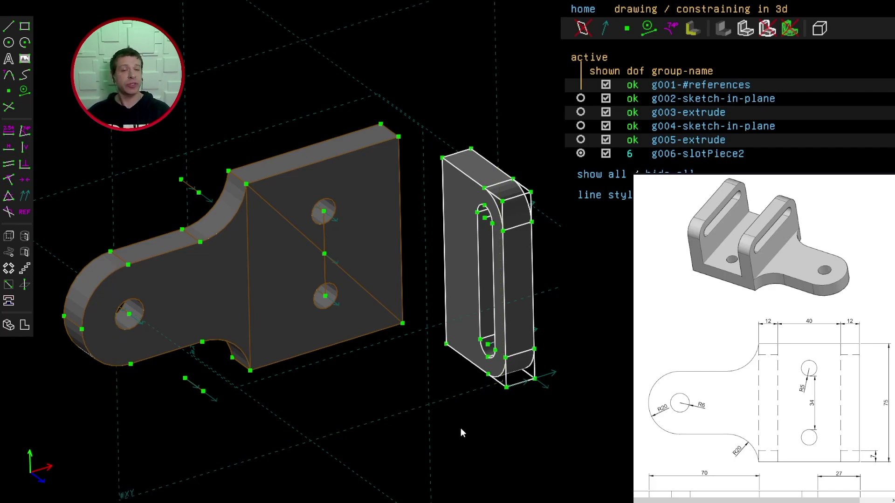
middle_drag(464, 448, 533, 390)
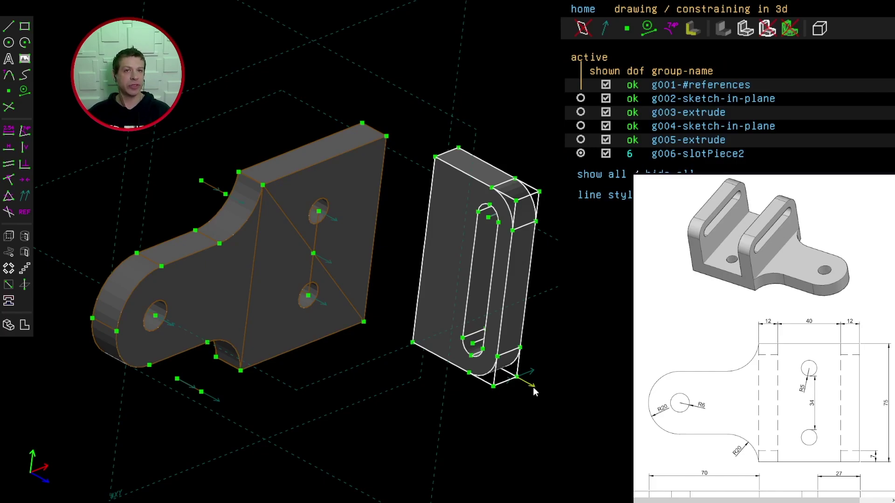
click(533, 387)
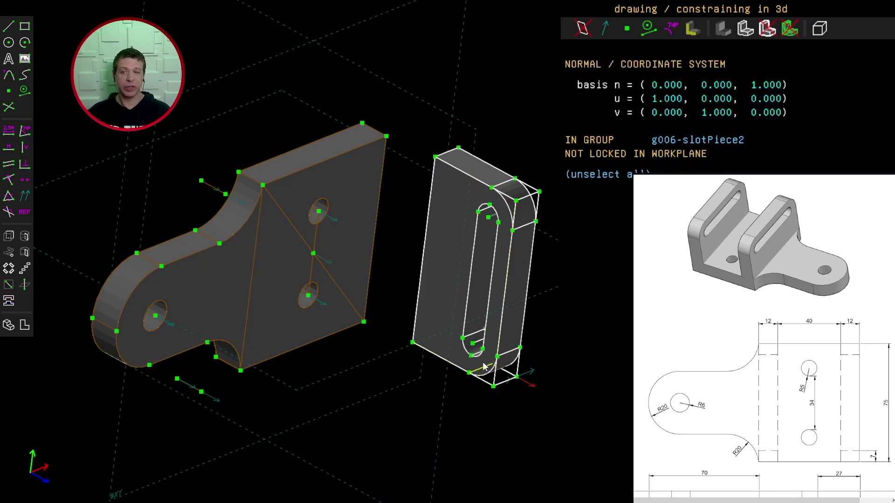
click(172, 326)
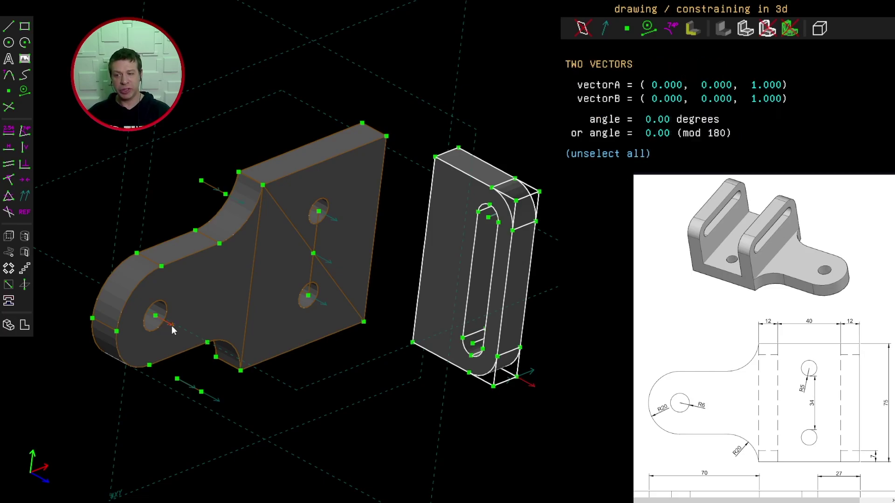
click(27, 197)
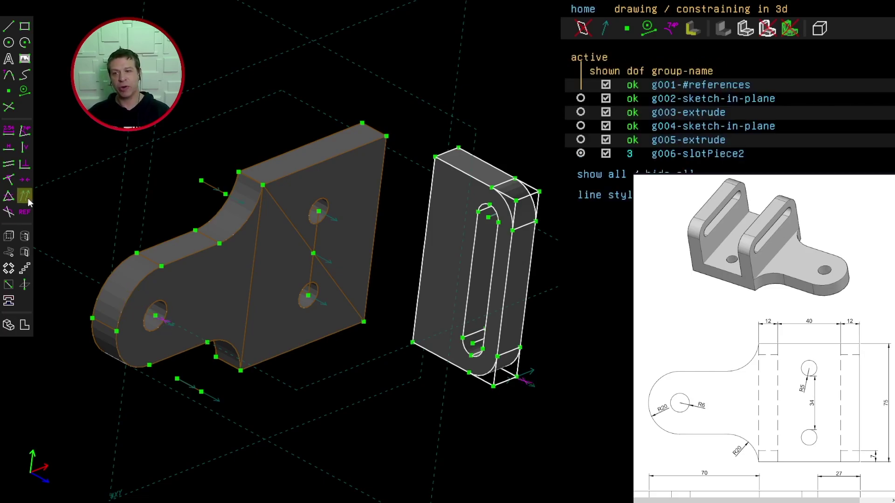
Make the slot piece's base corner coincident with the base plate's corner where the rectangle meets the concave arc.
click(435, 157)
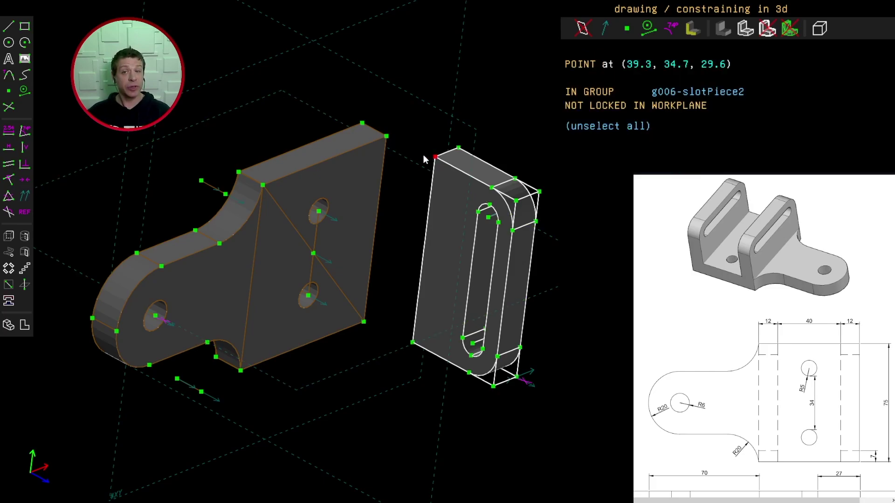
click(263, 185)
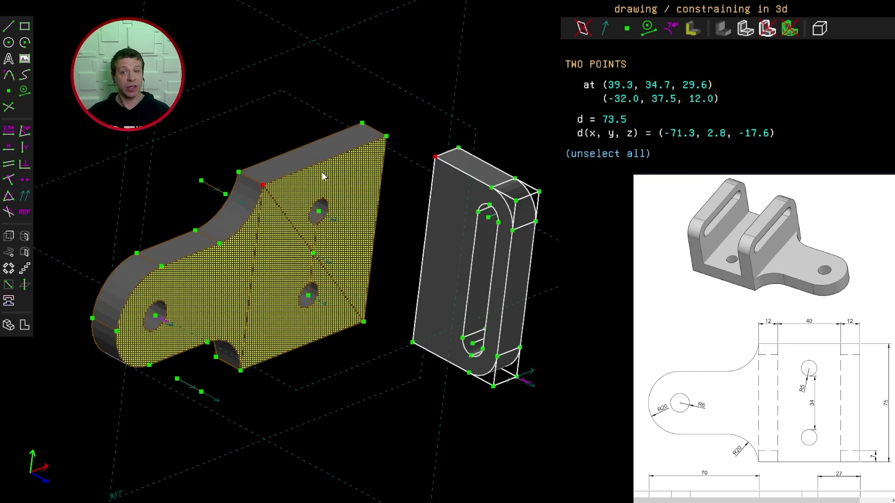
click(10, 182)
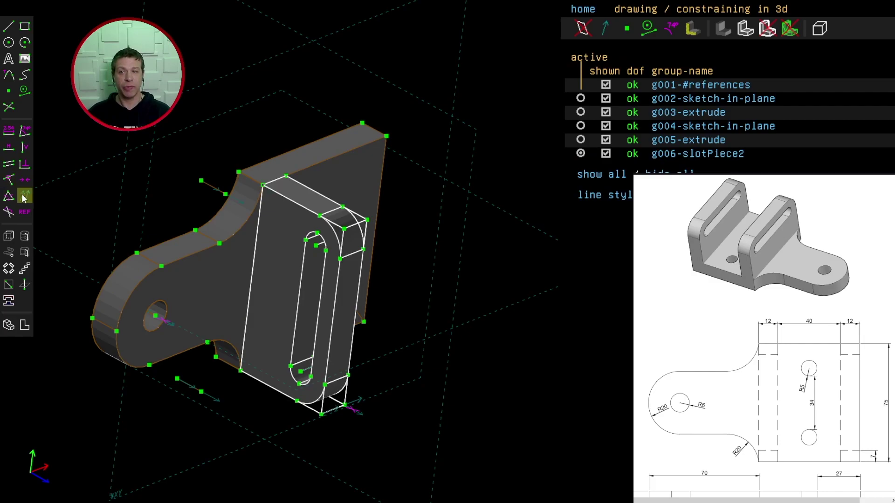
Create a step-translate group of the slot piece in the plate's plane and set it to repeat 2 times.
middle_drag(463, 420, 373, 388)
key(w)
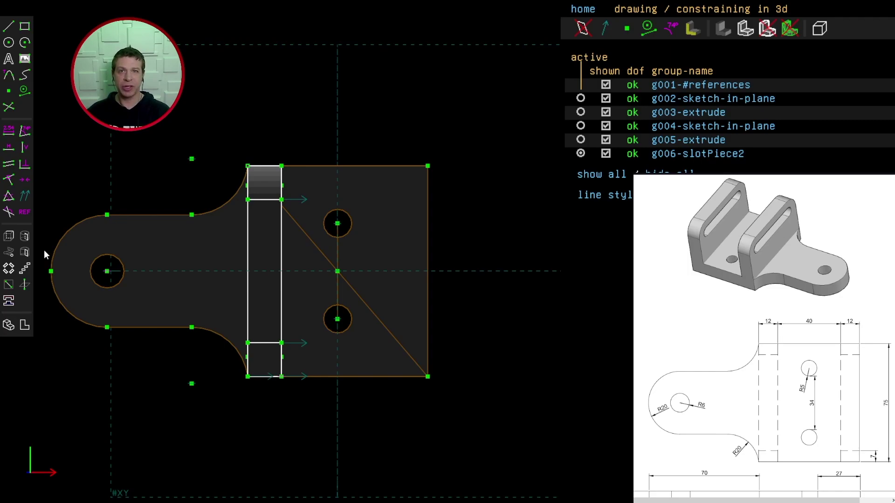
click(25, 269)
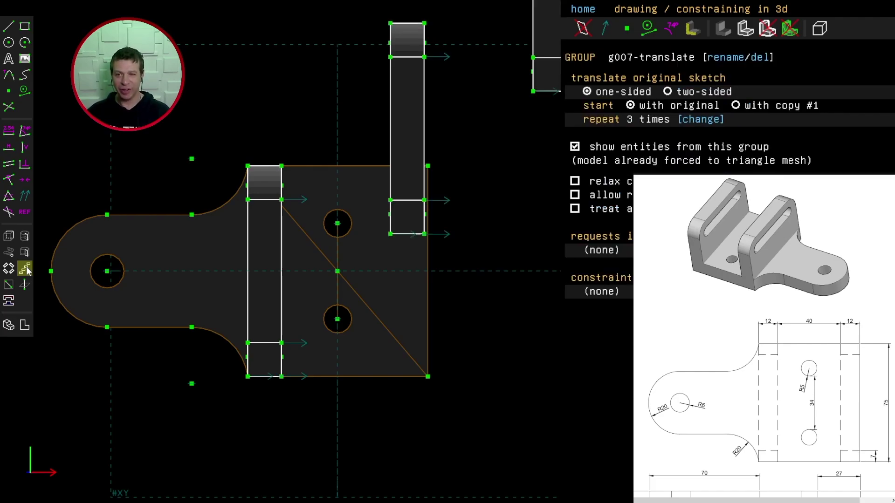
scroll(510, 268, up, 2)
scroll(524, 284, down, 5)
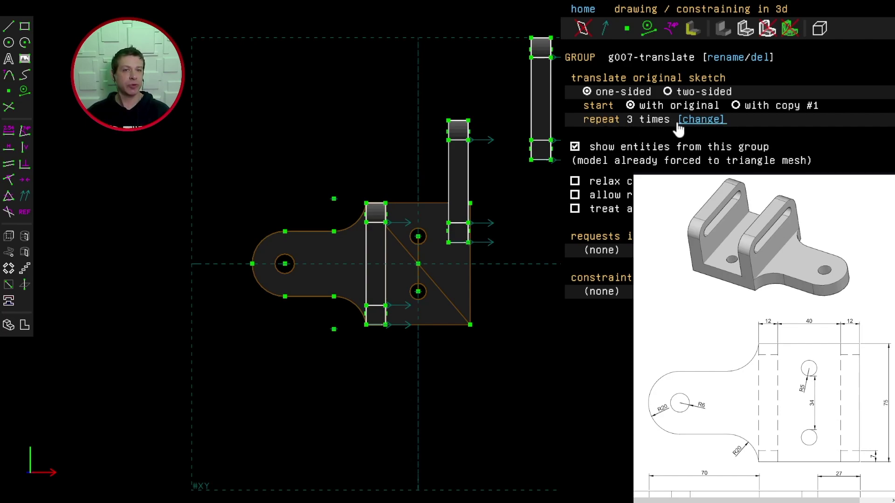
click(700, 119)
text(2)
key(Return)
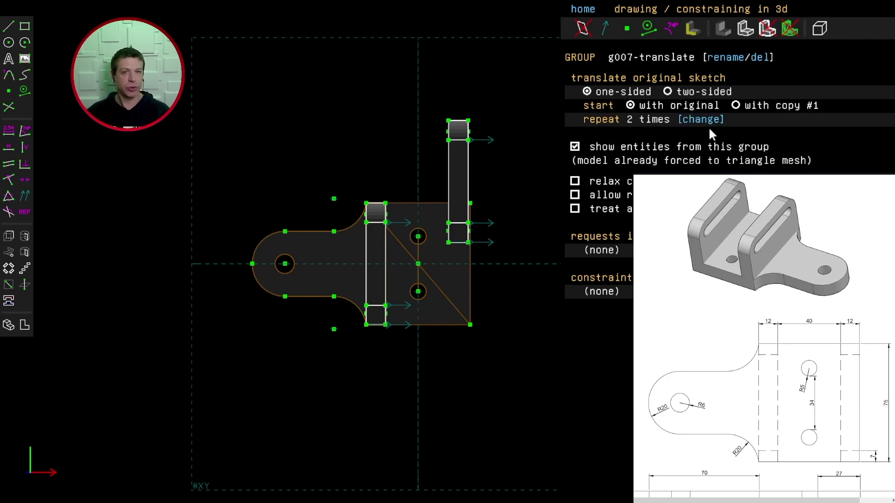
Make the translated slot piece's outer base corner coincident with the plate's far corner, and hide the sketch entities of all groups.
middle_drag(382, 186, 417, 153)
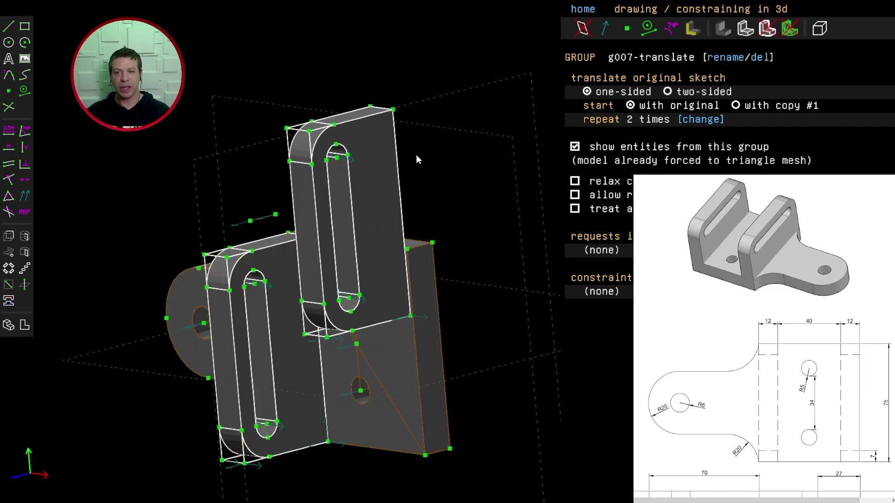
click(393, 111)
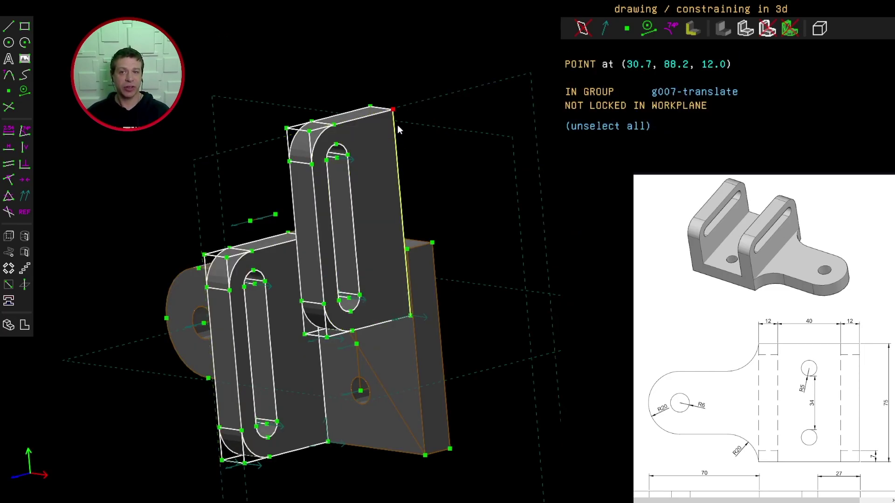
click(407, 249)
click(8, 181)
middle_drag(130, 370, 526, 356)
key(F3)
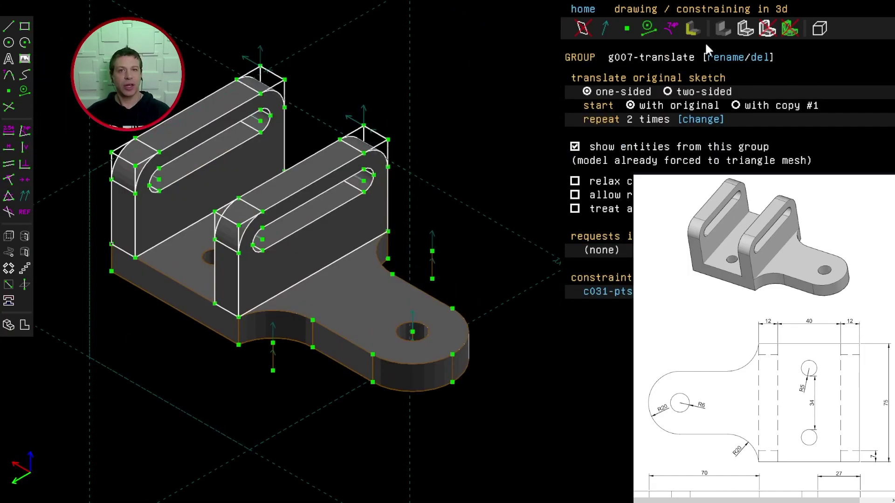
click(583, 9)
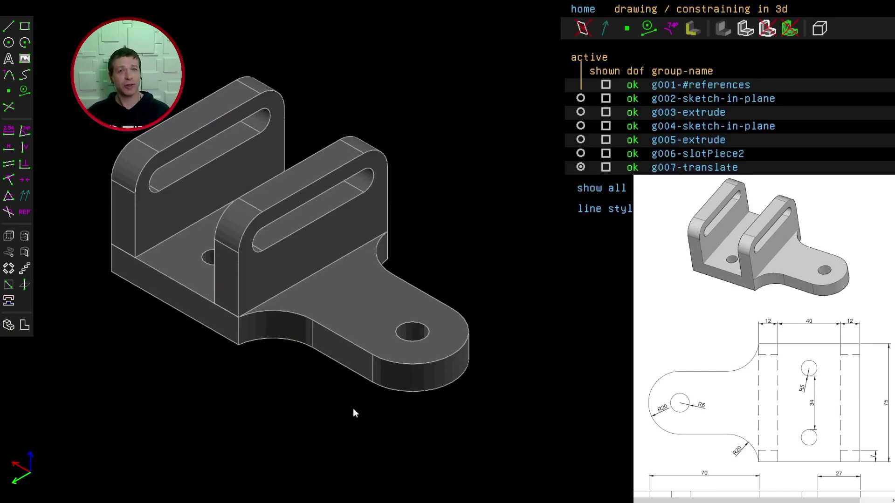